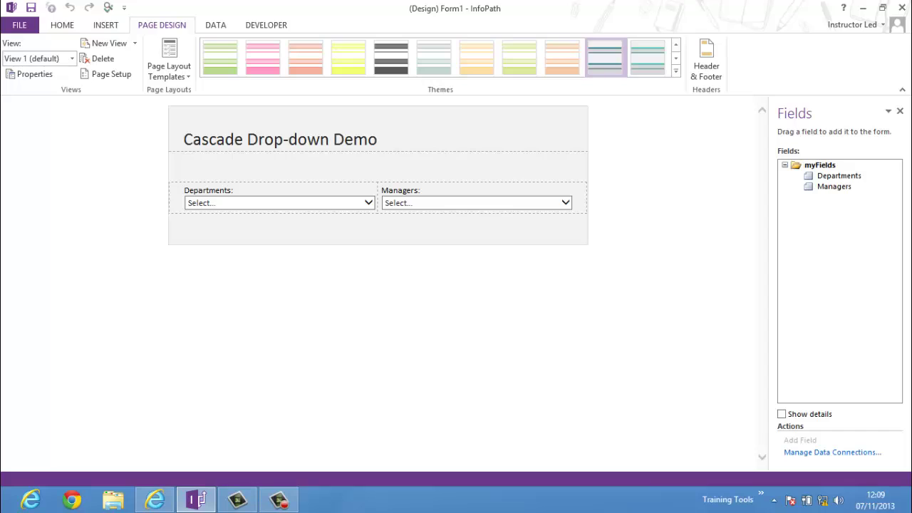
- Open the form's Data Connections list from the DATA tab
{"action": "left_click", "coordinate": [356, 203]}
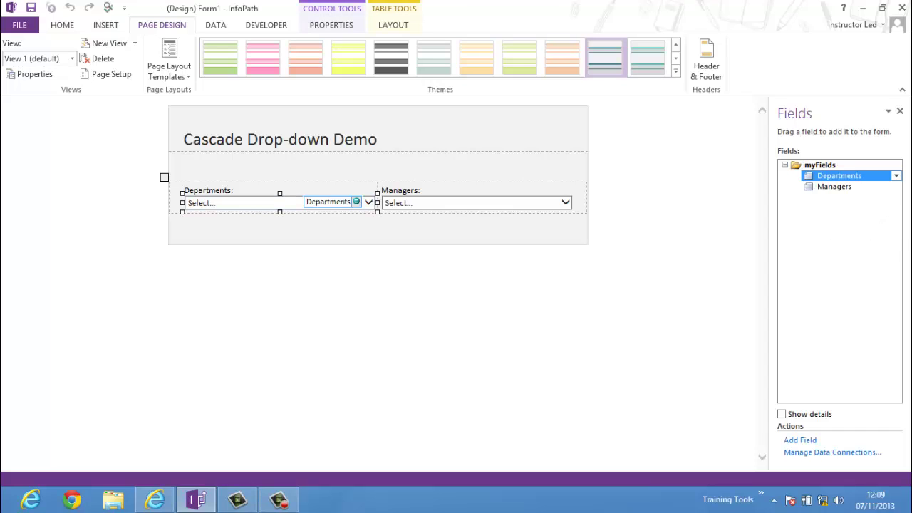
{"action": "left_click", "coordinate": [169, 219]}
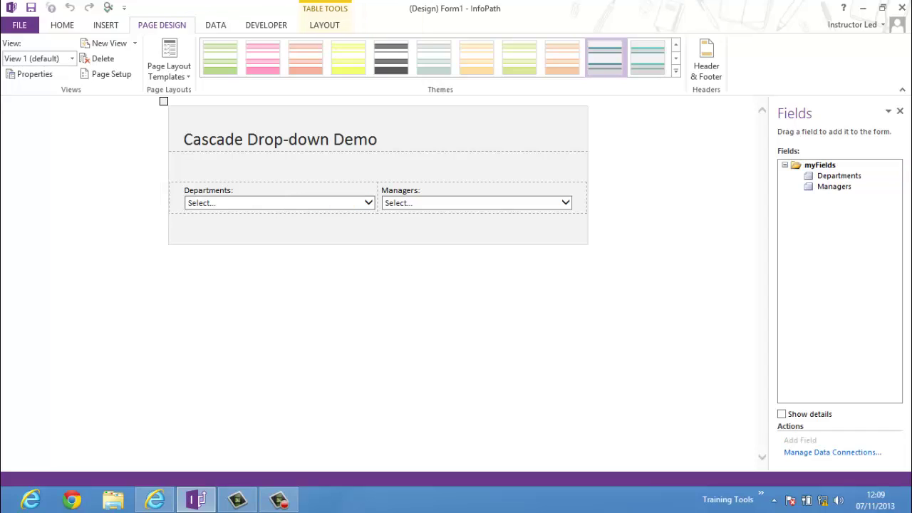
{"action": "left_click", "coordinate": [215, 26]}
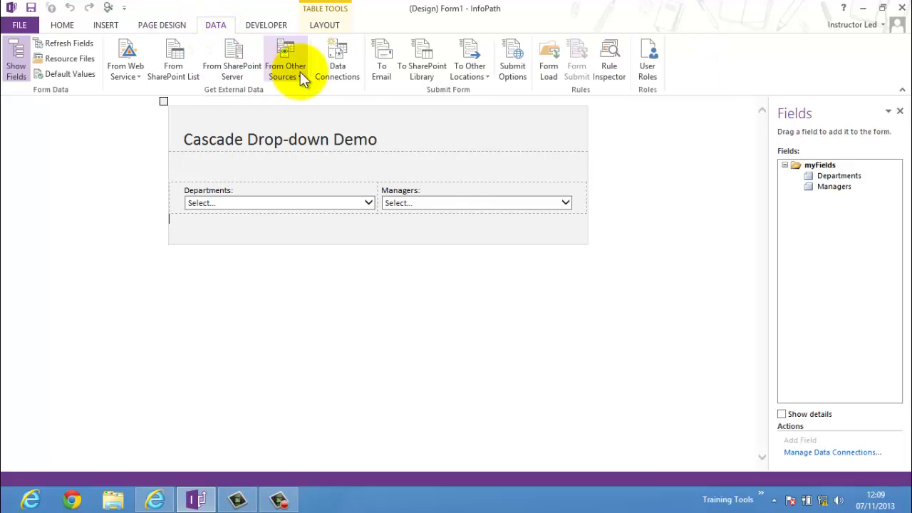
{"action": "left_click", "coordinate": [336, 56]}
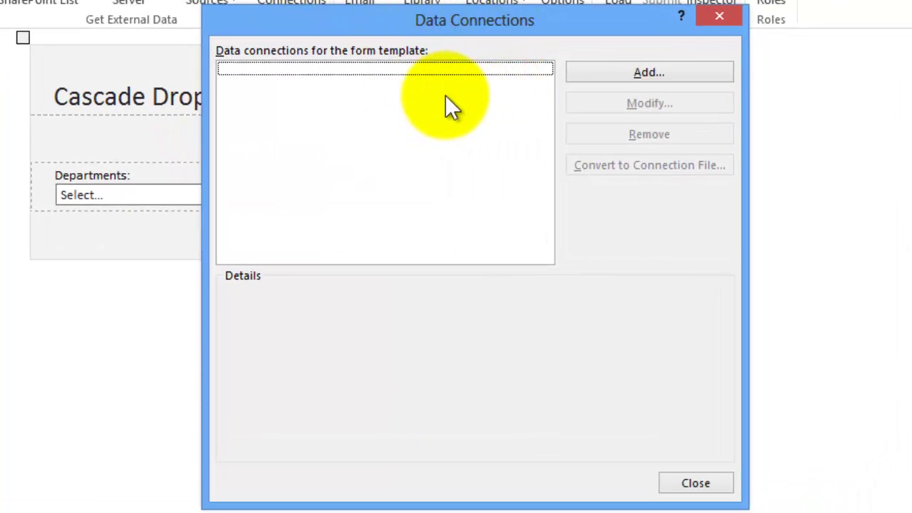
{"action": "left_click", "coordinate": [639, 73]}
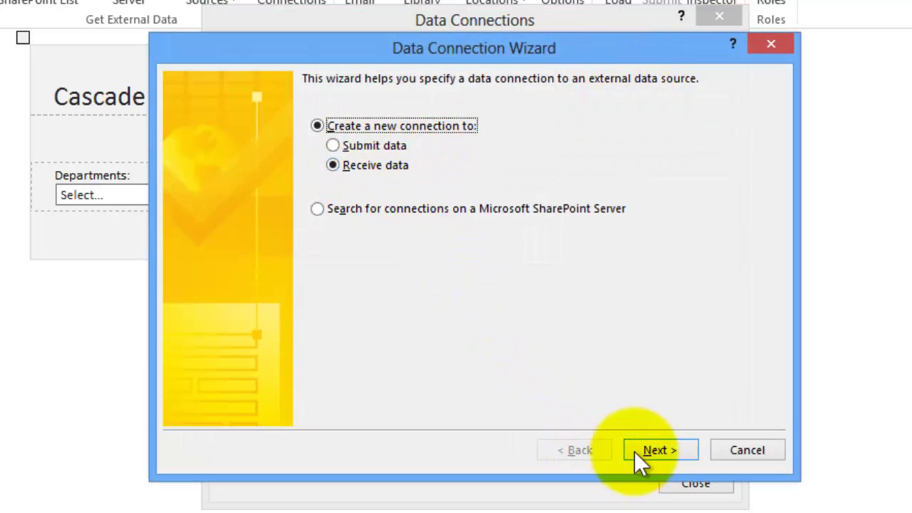
{"action": "left_click", "coordinate": [657, 449]}
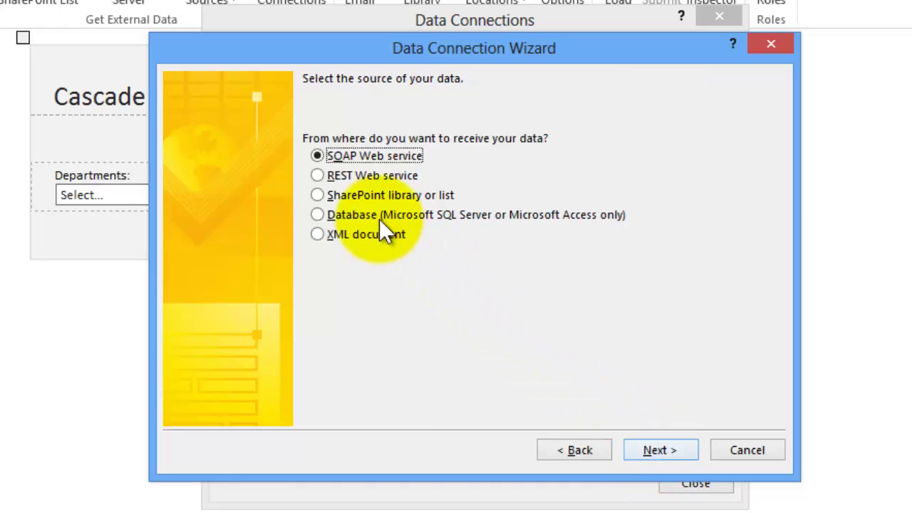
{"action": "left_click", "coordinate": [340, 192]}
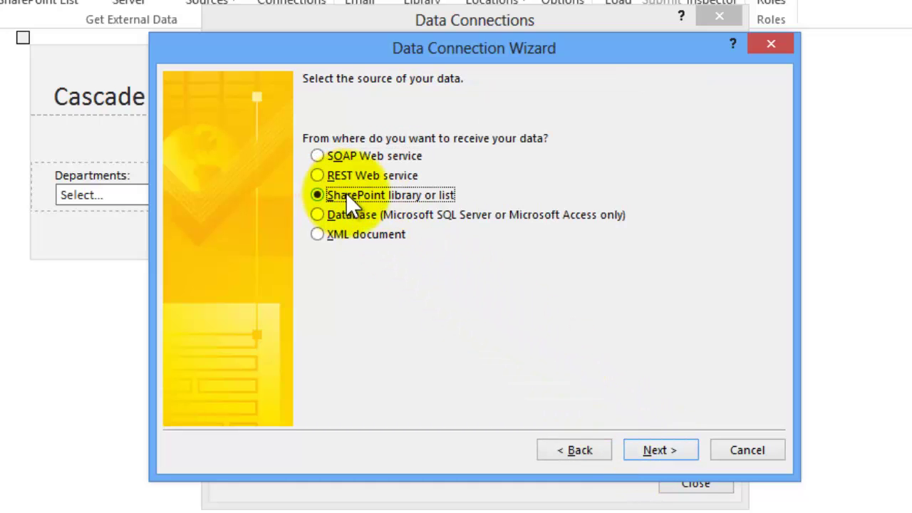
{"action": "left_click", "coordinate": [657, 450]}
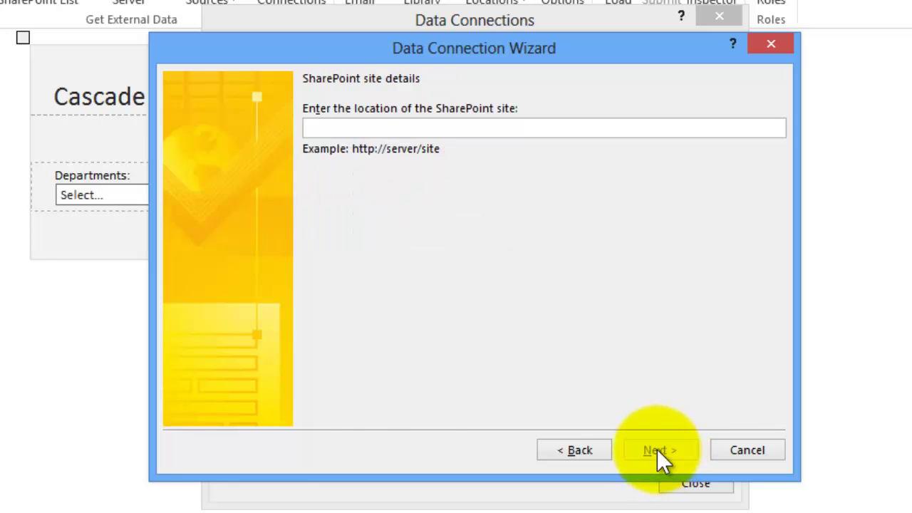
{"action": "type", "text": "http://sp/sites/team00"}
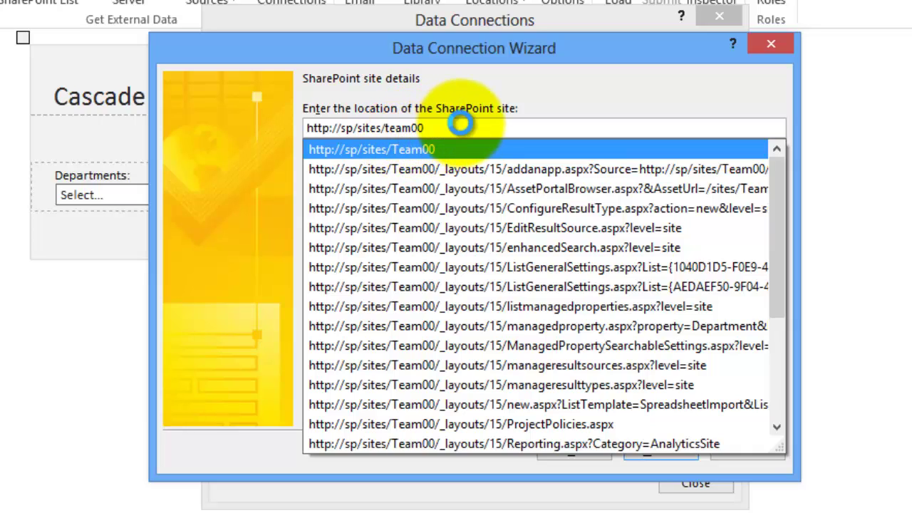
{"action": "key", "text": "Return"}
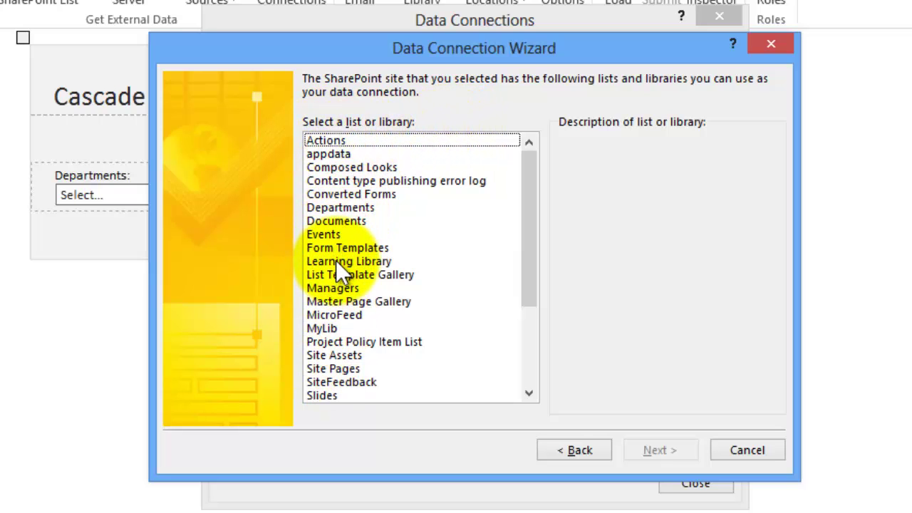
- Connect to the Departments list, sorted by Department, with an offline copy stored in the template
{"action": "left_click", "coordinate": [330, 207]}
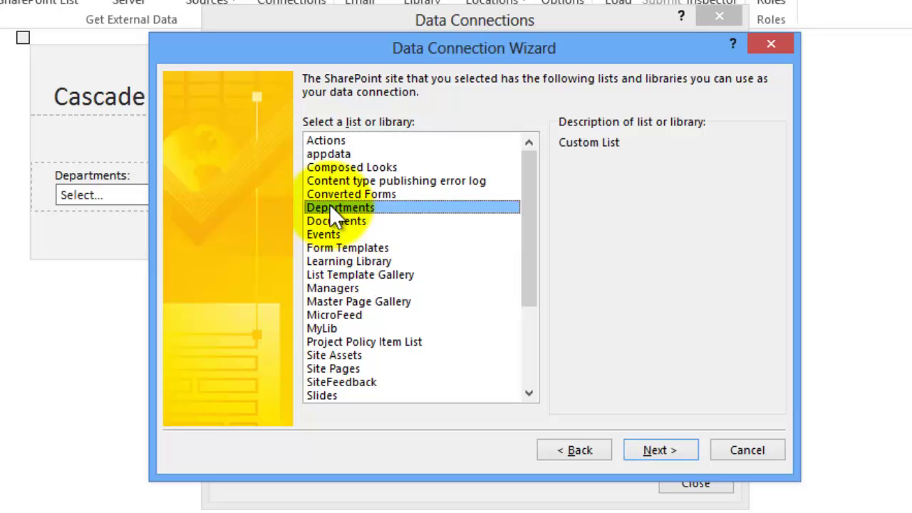
{"action": "left_click", "coordinate": [662, 451]}
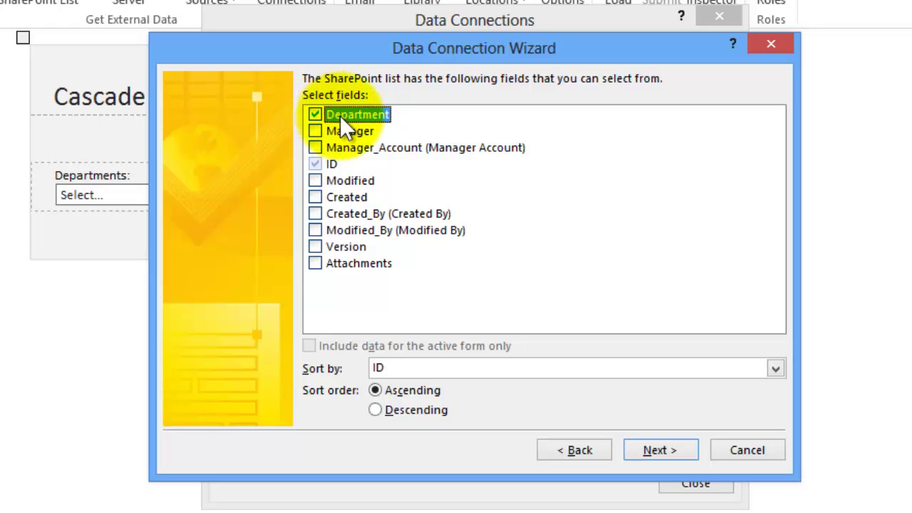
{"action": "left_click", "coordinate": [536, 365]}
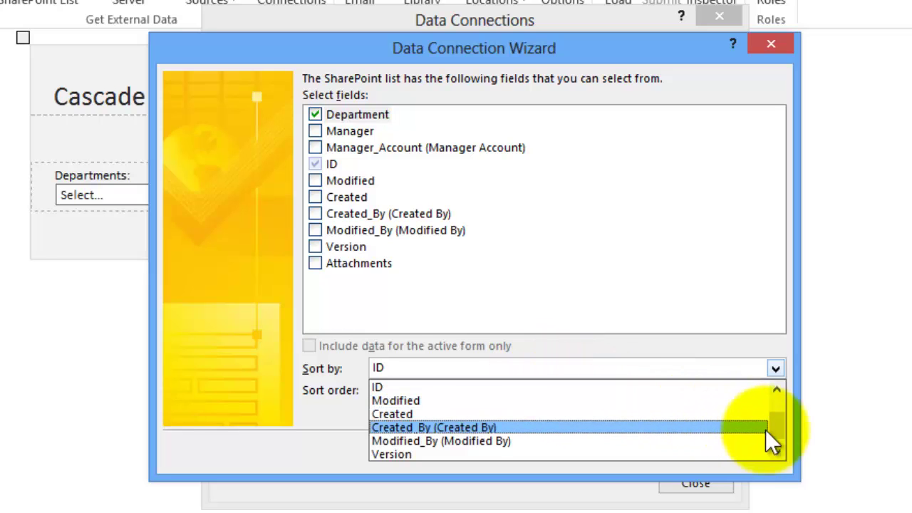
{"action": "left_click_drag", "start_coordinate": [773, 417], "coordinate": [773, 401]}
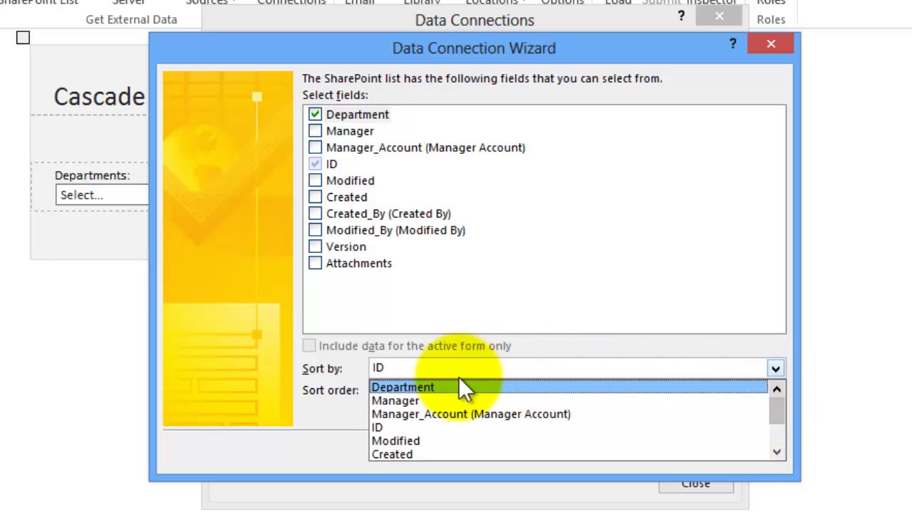
{"action": "left_click", "coordinate": [404, 385]}
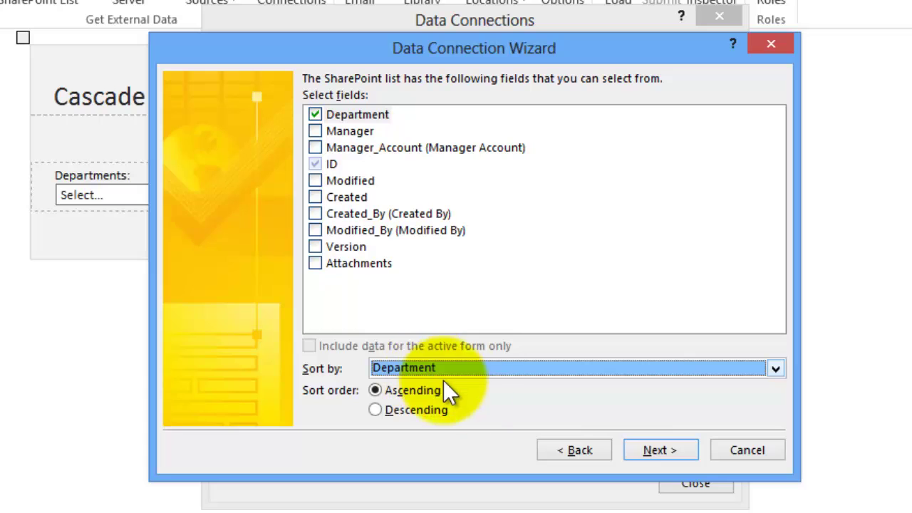
{"action": "left_click", "coordinate": [662, 448]}
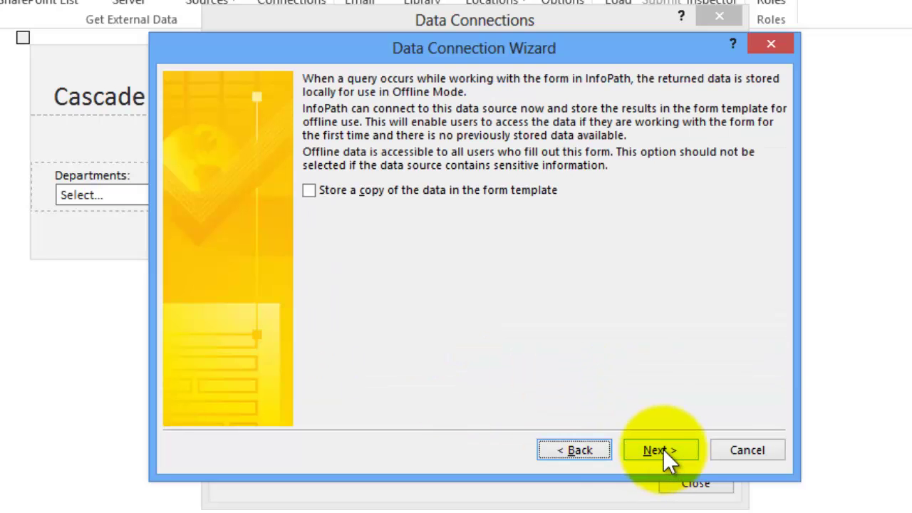
{"action": "left_click", "coordinate": [308, 190]}
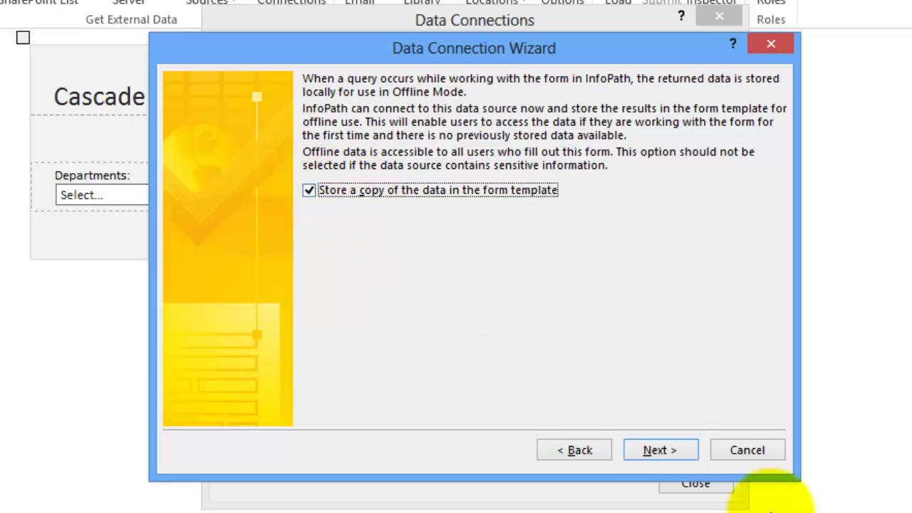
{"action": "left_click", "coordinate": [659, 451]}
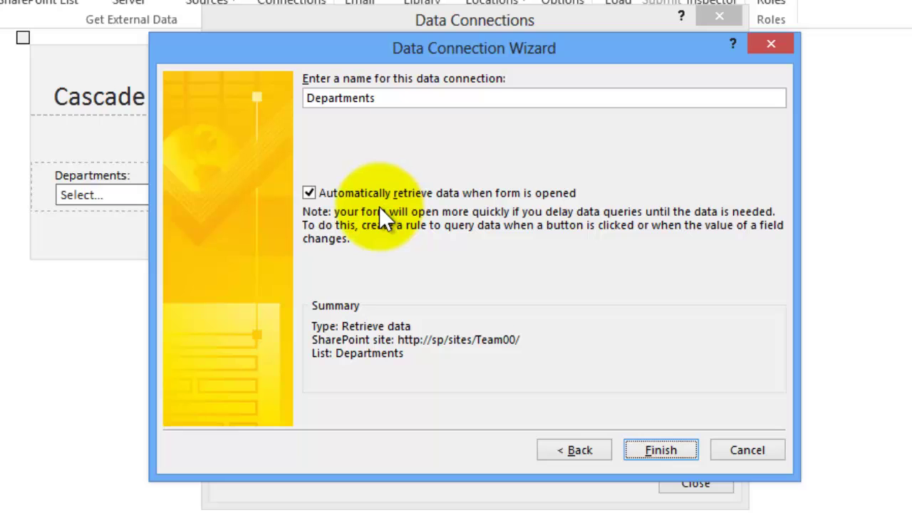
{"action": "left_click", "coordinate": [646, 456]}
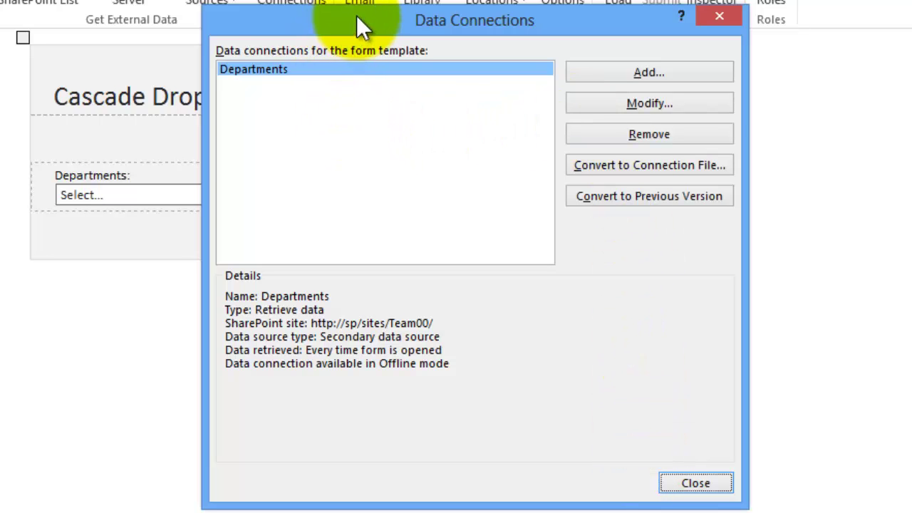
- Add another receive-data connection using a SharePoint library or list as the source
{"action": "left_click_drag", "start_coordinate": [356, 21], "coordinate": [294, 255]}
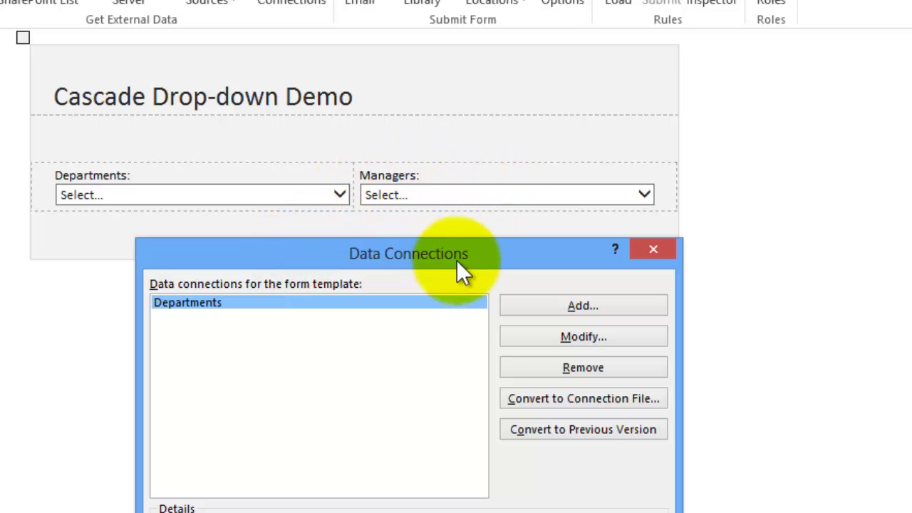
{"action": "left_click_drag", "start_coordinate": [458, 256], "coordinate": [497, 10]}
{"action": "left_click", "coordinate": [656, 59]}
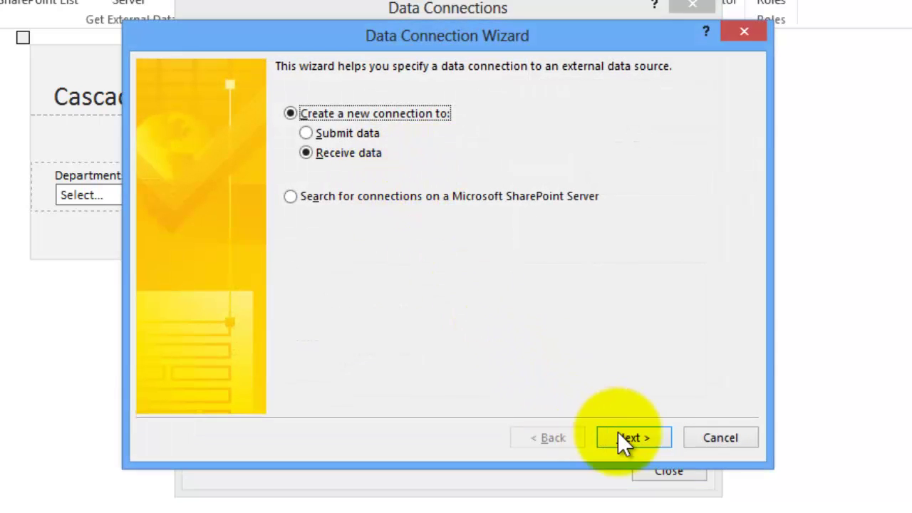
{"action": "left_click", "coordinate": [626, 436]}
{"action": "left_click", "coordinate": [345, 184]}
{"action": "left_click", "coordinate": [629, 437]}
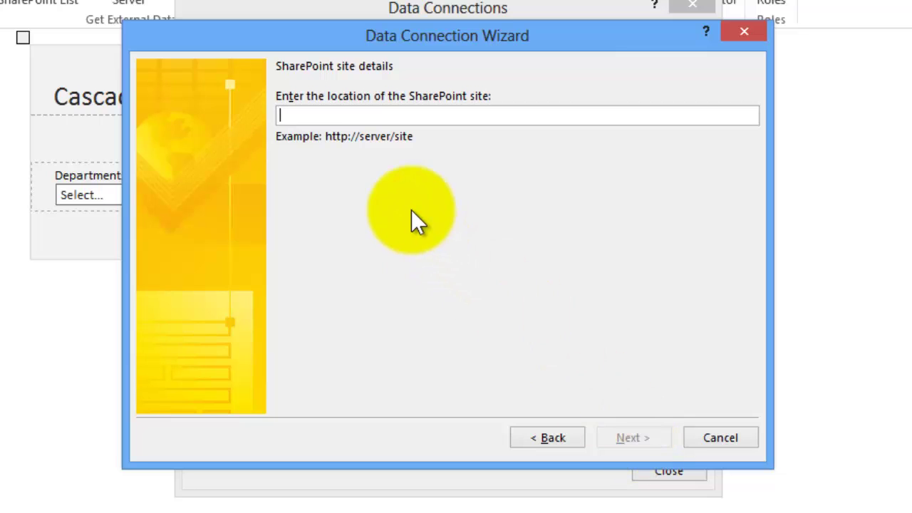
{"action": "type", "text": "htp"}
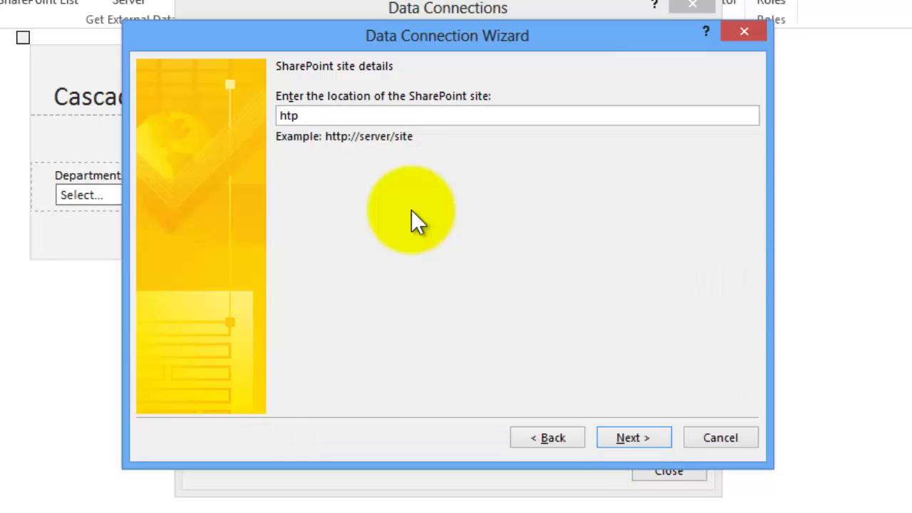
{"action": "key", "text": "BackSpace"}
{"action": "type", "text": "tp:"}
{"action": "key", "text": "Down"}
{"action": "key", "text": "Down"}
{"action": "key", "text": "Down"}
{"action": "key", "text": "Down"}
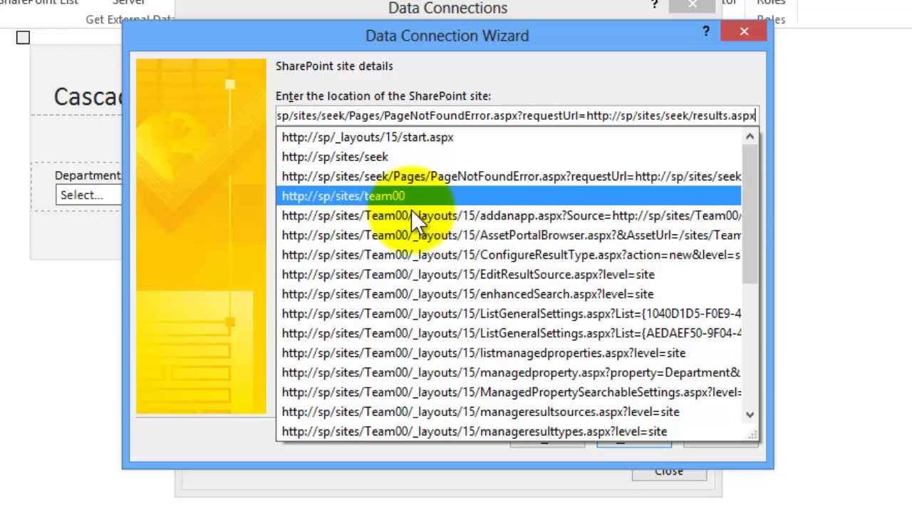
{"action": "key", "text": "Return"}
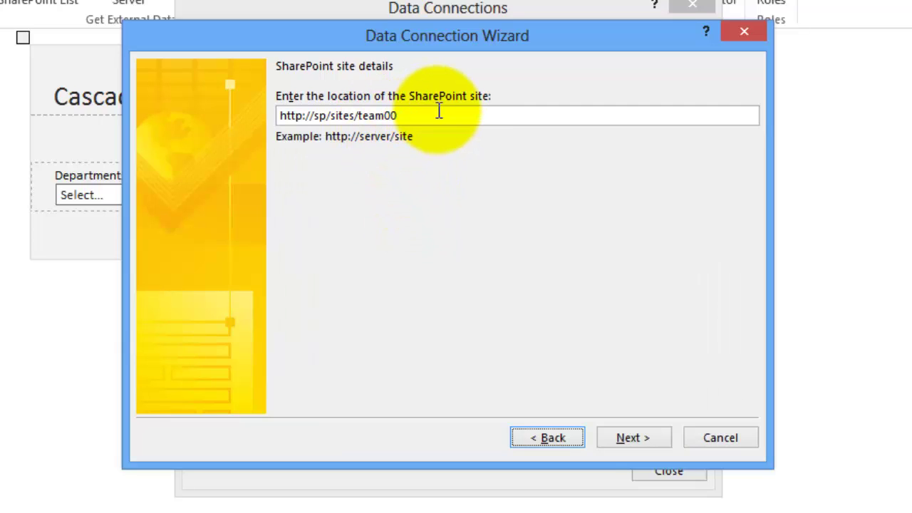
{"action": "left_click", "coordinate": [632, 439]}
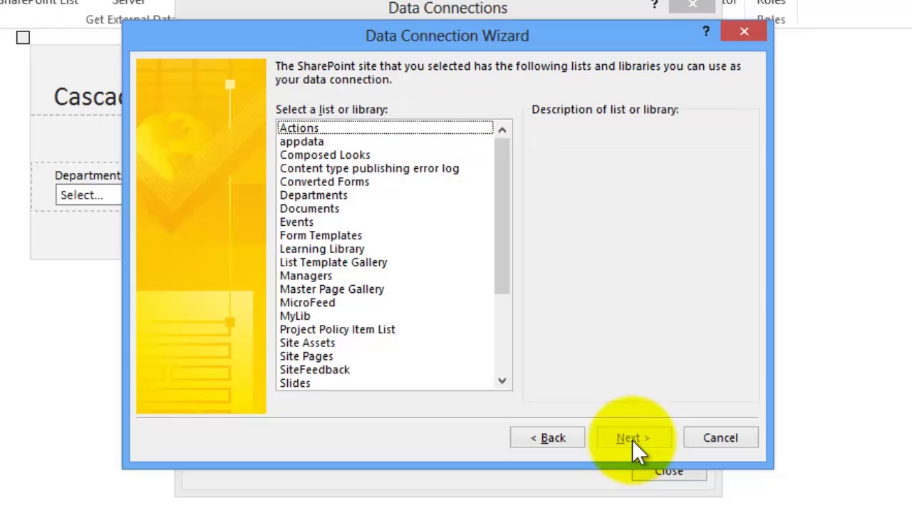
{"action": "left_click", "coordinate": [307, 276]}
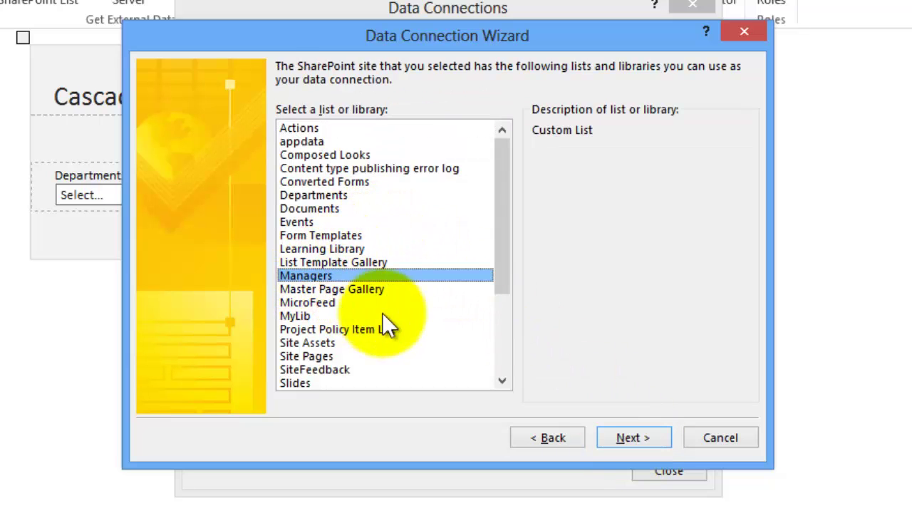
{"action": "left_click", "coordinate": [641, 439]}
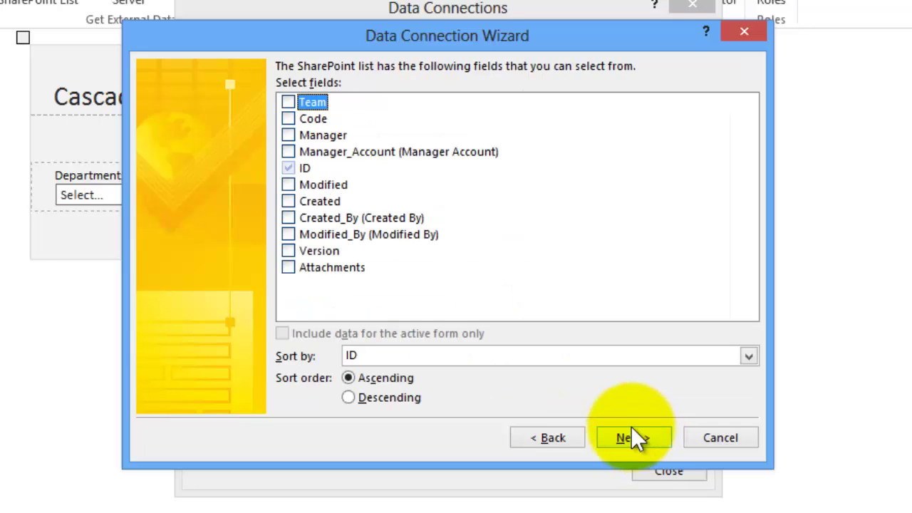
- Include Code, Manager and Manager_Account, sort by Manager, and store an offline copy
{"action": "left_click", "coordinate": [285, 134]}
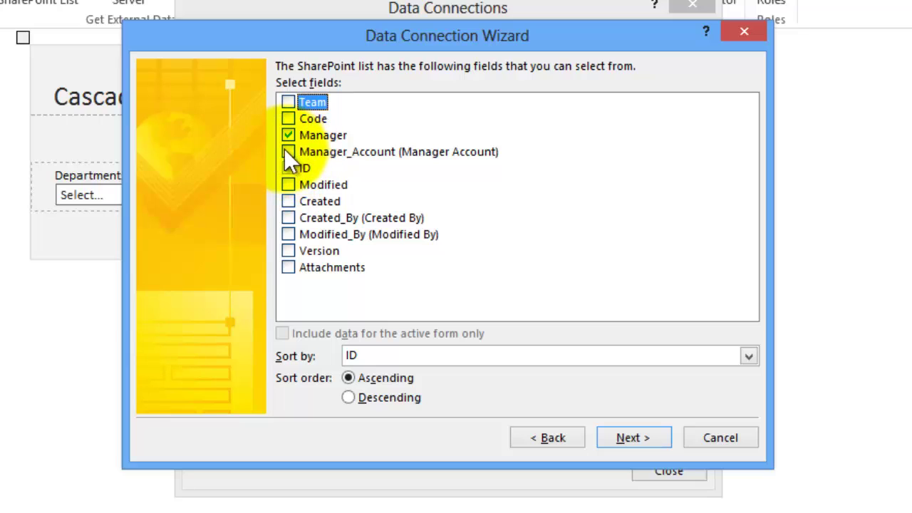
{"action": "left_click", "coordinate": [288, 167]}
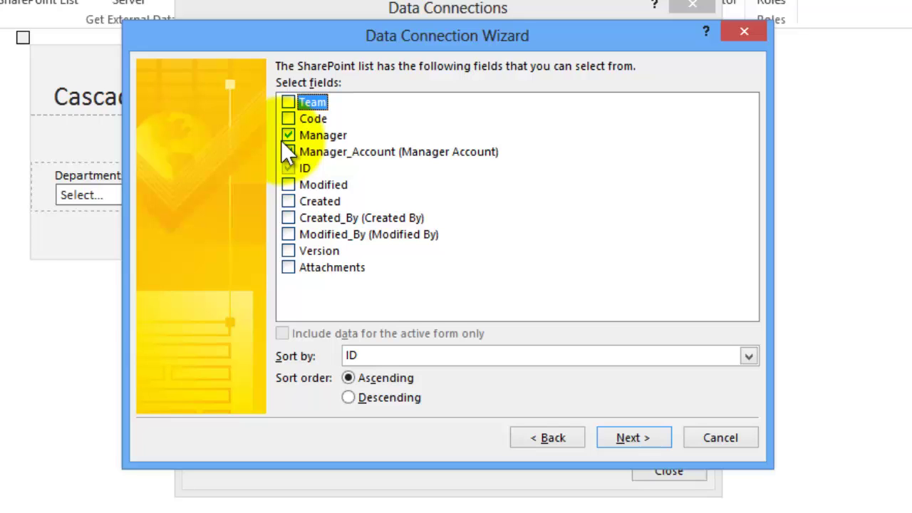
{"action": "left_click", "coordinate": [287, 151]}
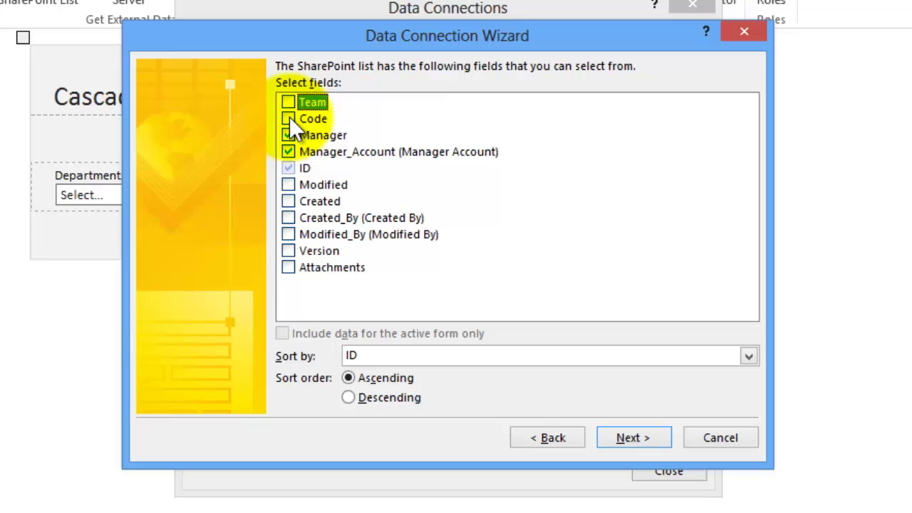
{"action": "left_click", "coordinate": [289, 118]}
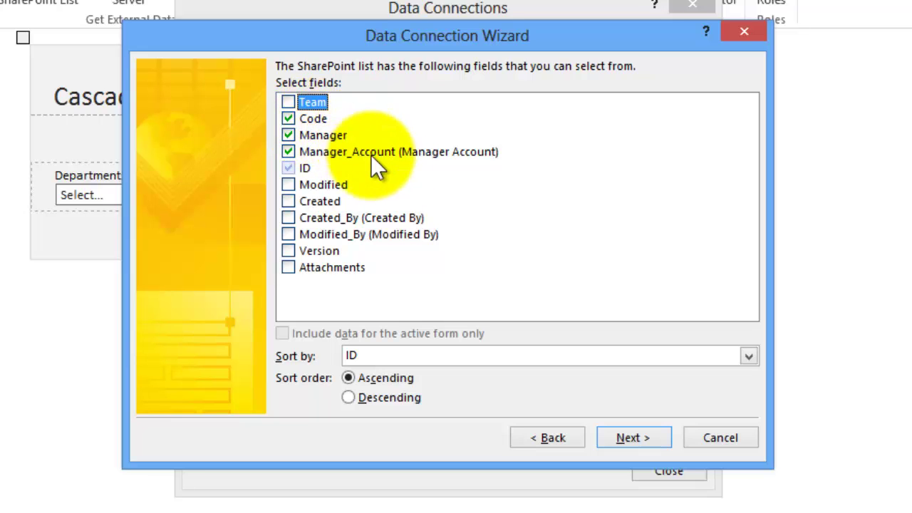
{"action": "left_click", "coordinate": [450, 354]}
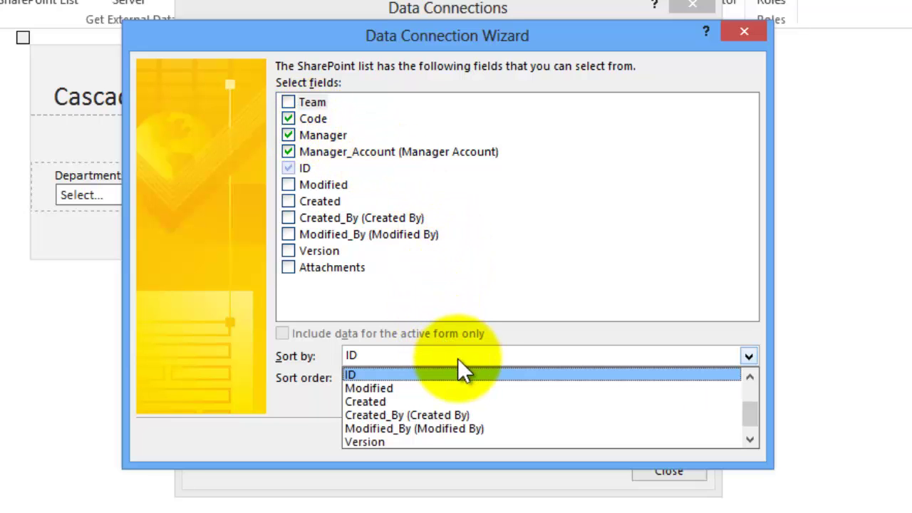
{"action": "left_click_drag", "start_coordinate": [745, 424], "coordinate": [753, 371]}
{"action": "left_click", "coordinate": [377, 404]}
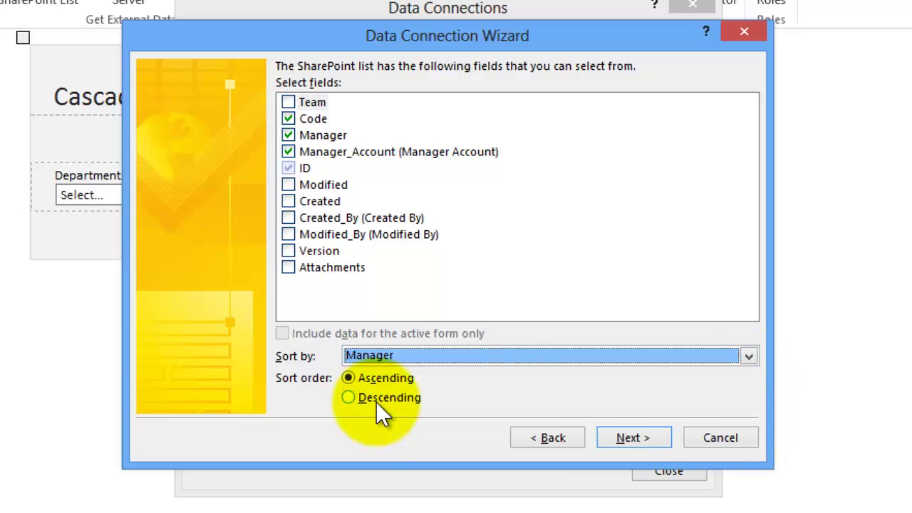
{"action": "left_click", "coordinate": [634, 437]}
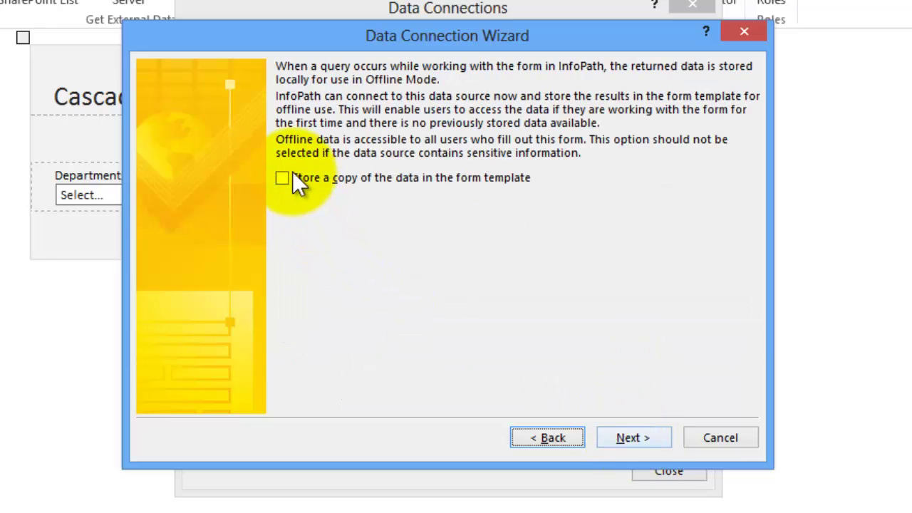
{"action": "left_click", "coordinate": [284, 179]}
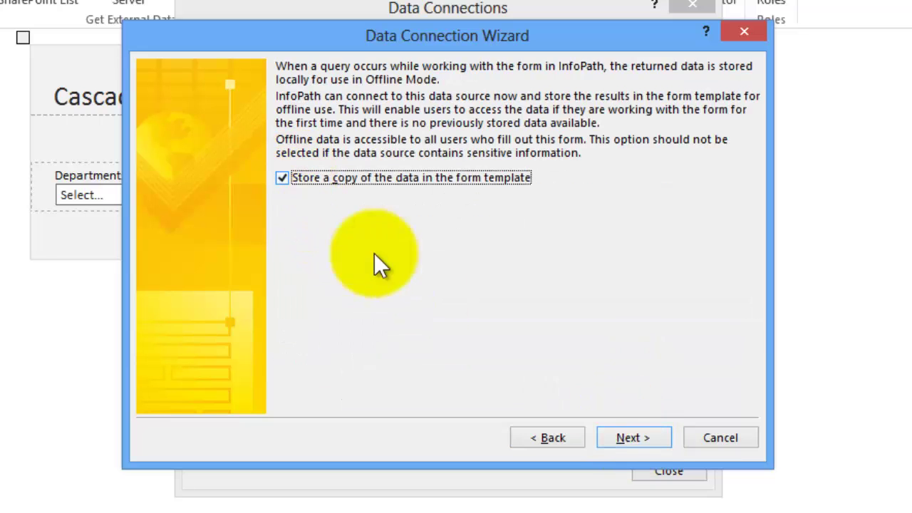
{"action": "left_click", "coordinate": [632, 437]}
{"action": "left_click", "coordinate": [634, 436]}
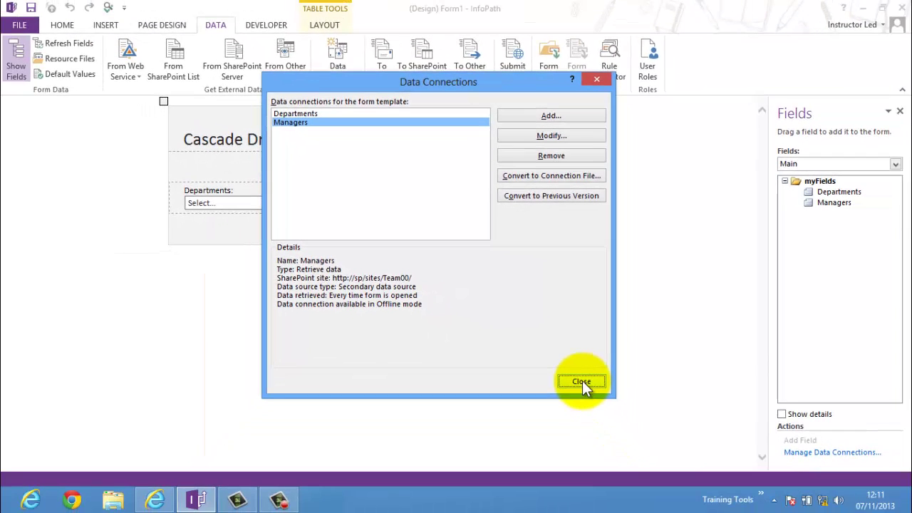
- Set the Departments drop-down to get its choices from an external data source
{"action": "left_click", "coordinate": [582, 381]}
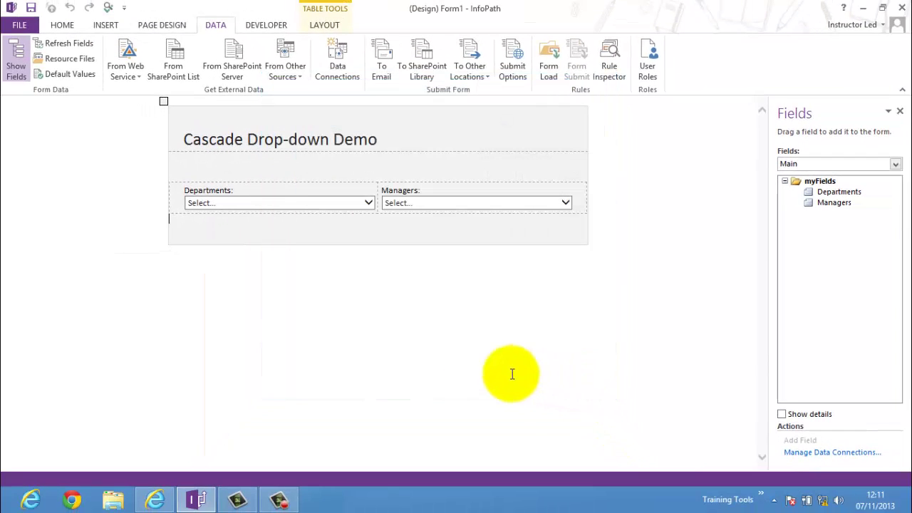
{"action": "left_click", "coordinate": [260, 201]}
{"action": "right_click", "coordinate": [260, 201]}
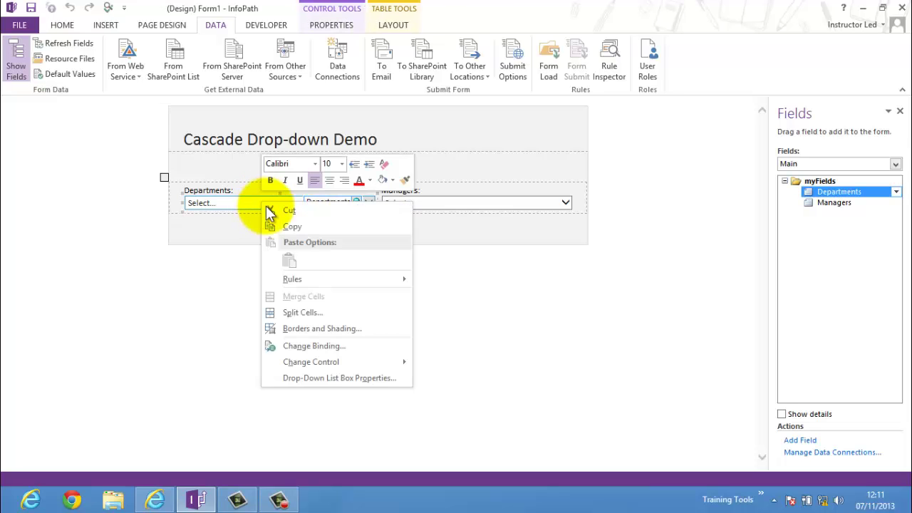
{"action": "left_click", "coordinate": [346, 379]}
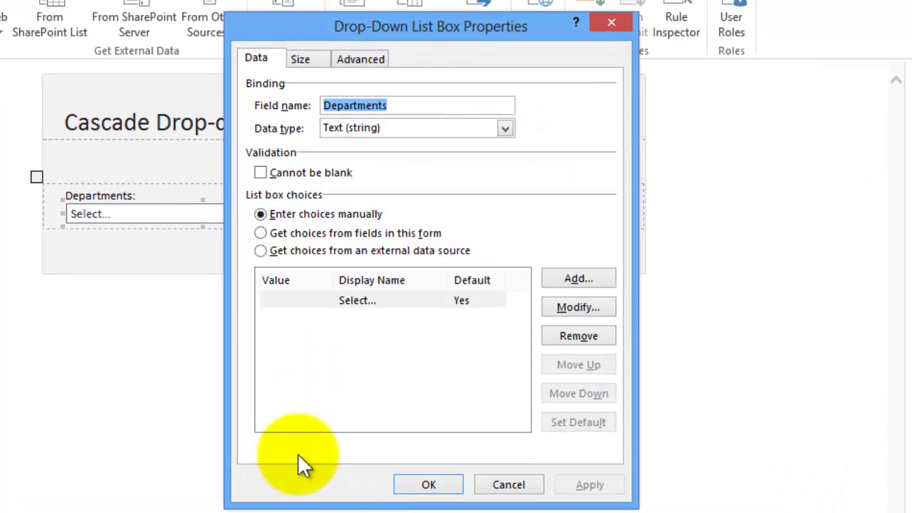
{"action": "left_click", "coordinate": [262, 250]}
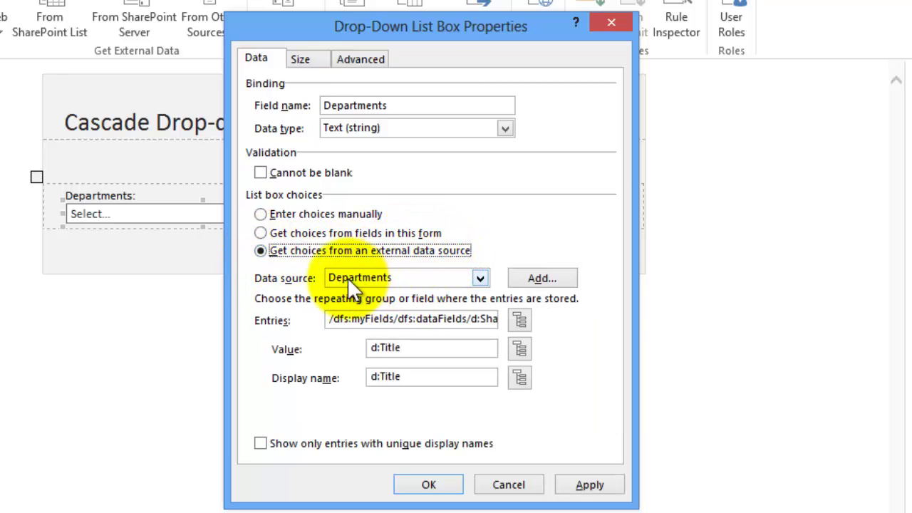
- Use the Departments connection's list items as entries, with Department as the value
{"action": "left_click", "coordinate": [481, 278]}
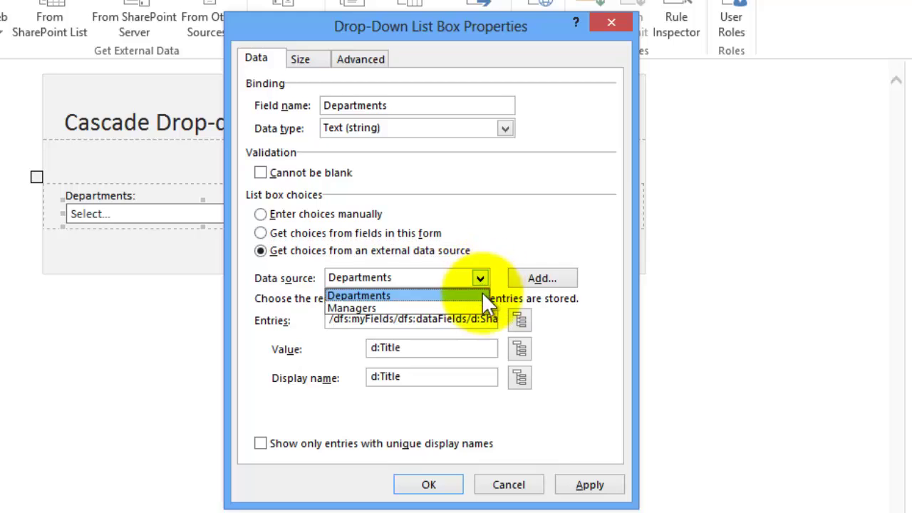
{"action": "left_click", "coordinate": [358, 294]}
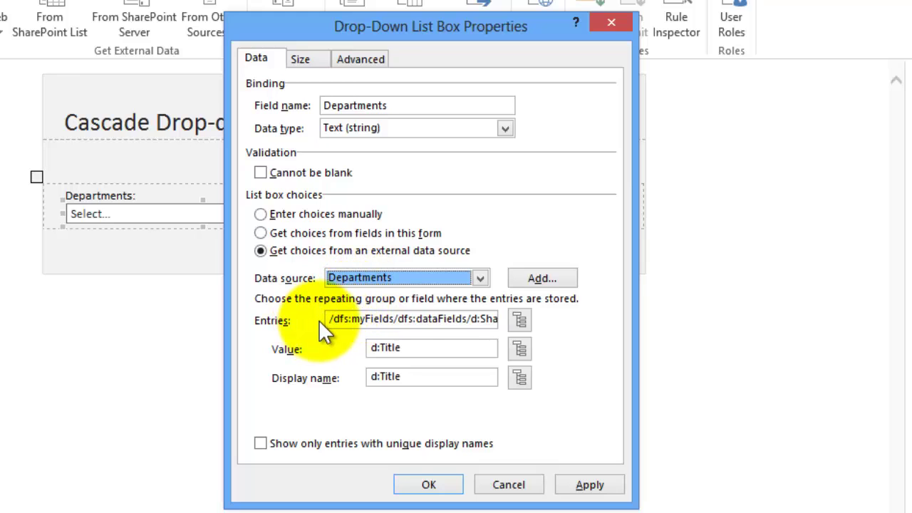
{"action": "left_click", "coordinate": [518, 317]}
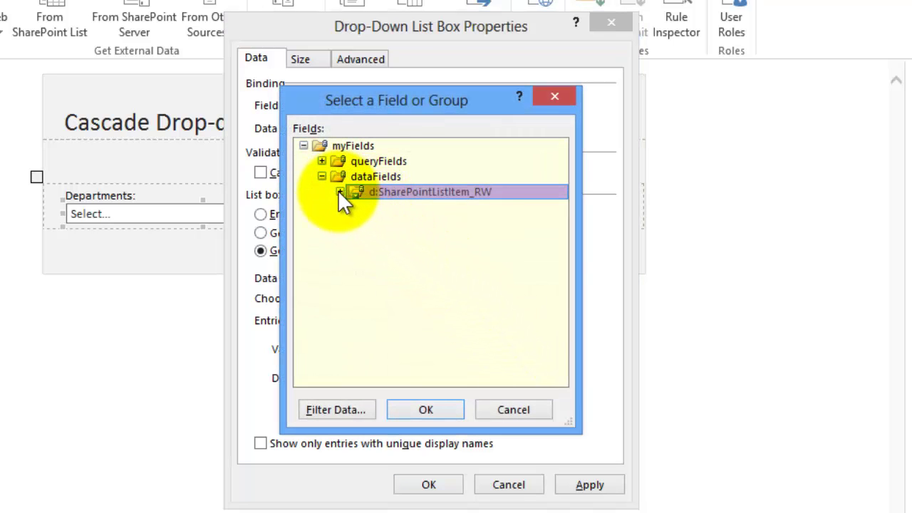
{"action": "left_click", "coordinate": [339, 191]}
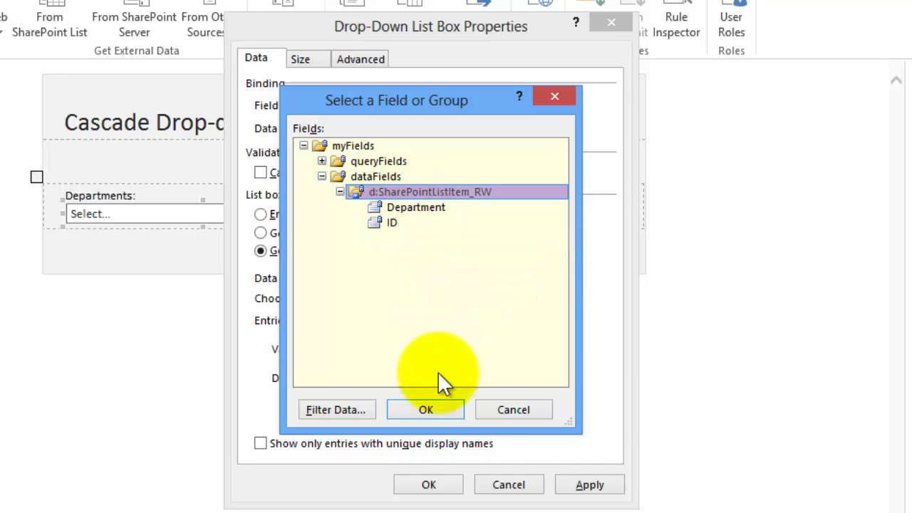
{"action": "left_click", "coordinate": [430, 409]}
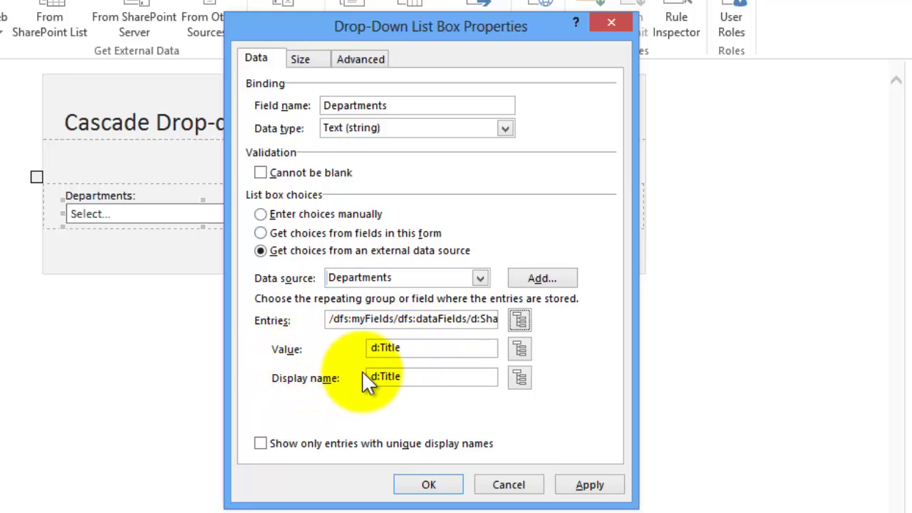
{"action": "left_click", "coordinate": [521, 350]}
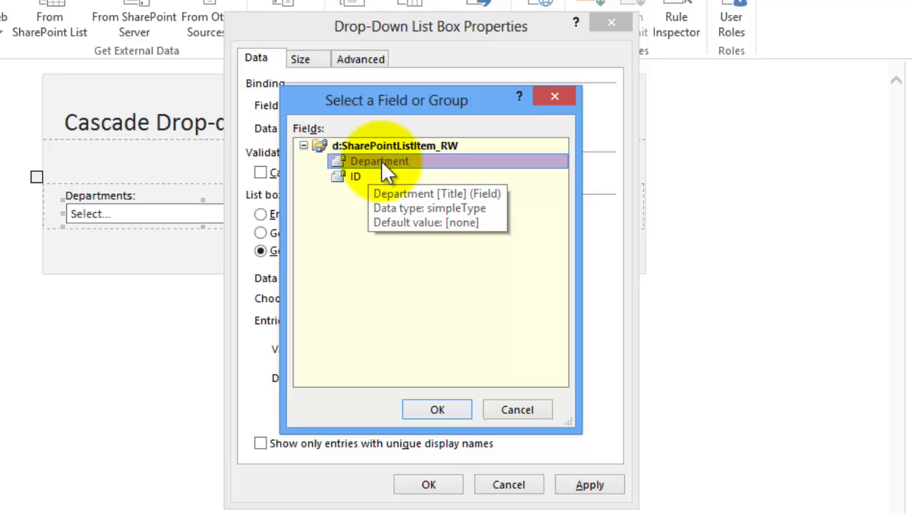
{"action": "double_click", "coordinate": [381, 161]}
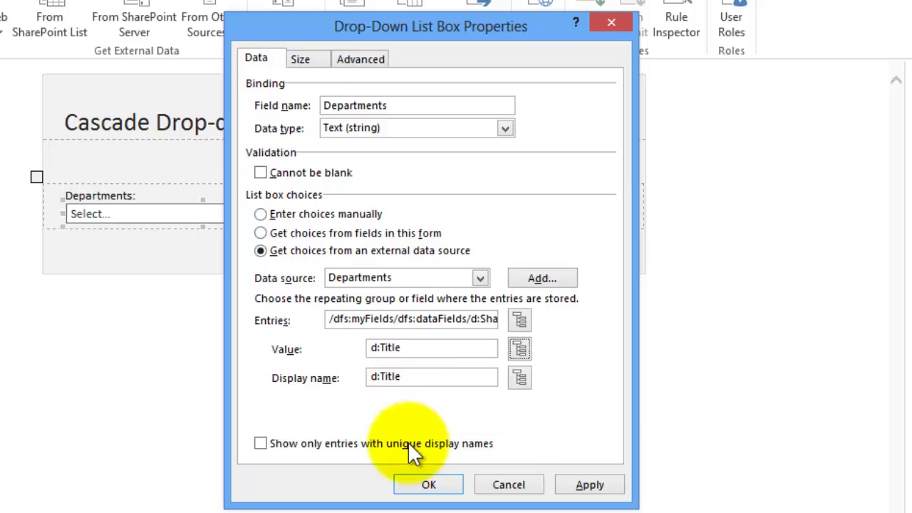
{"action": "left_click", "coordinate": [434, 484]}
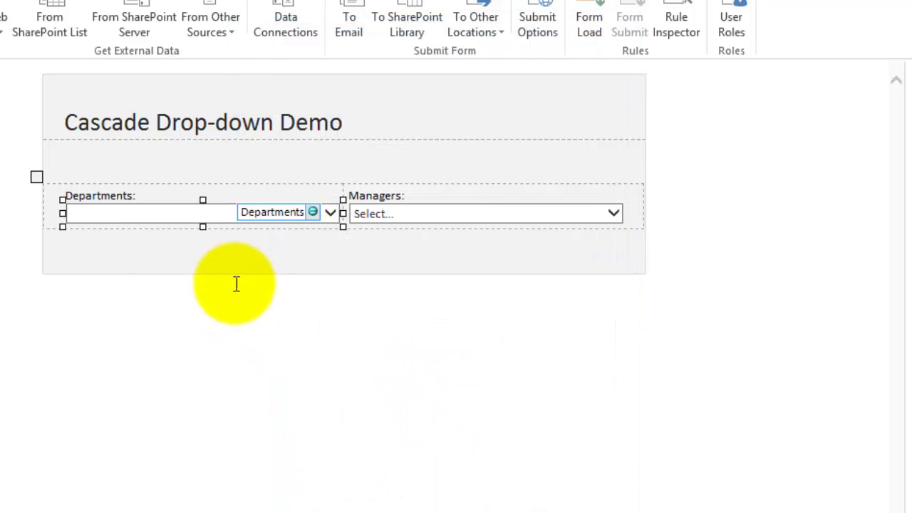
{"action": "left_click", "coordinate": [303, 372]}
{"action": "key", "text": "F5"}
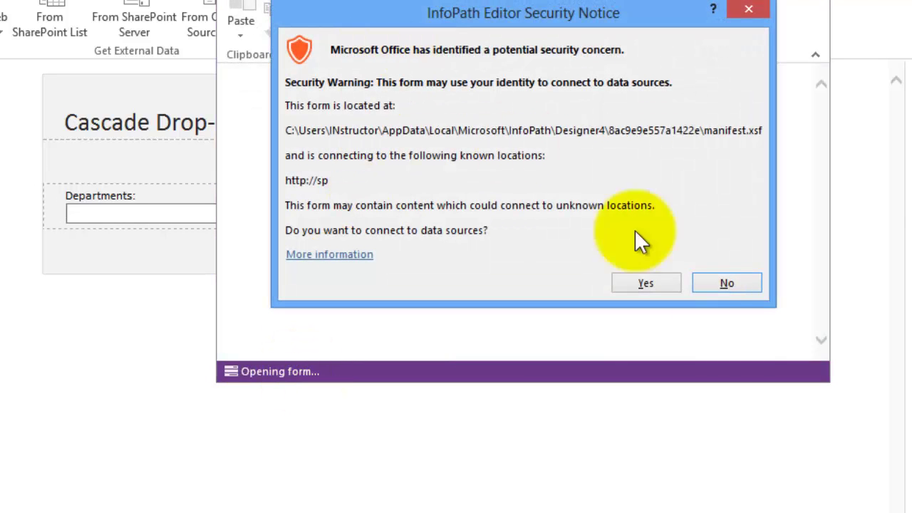
{"action": "left_click", "coordinate": [664, 282]}
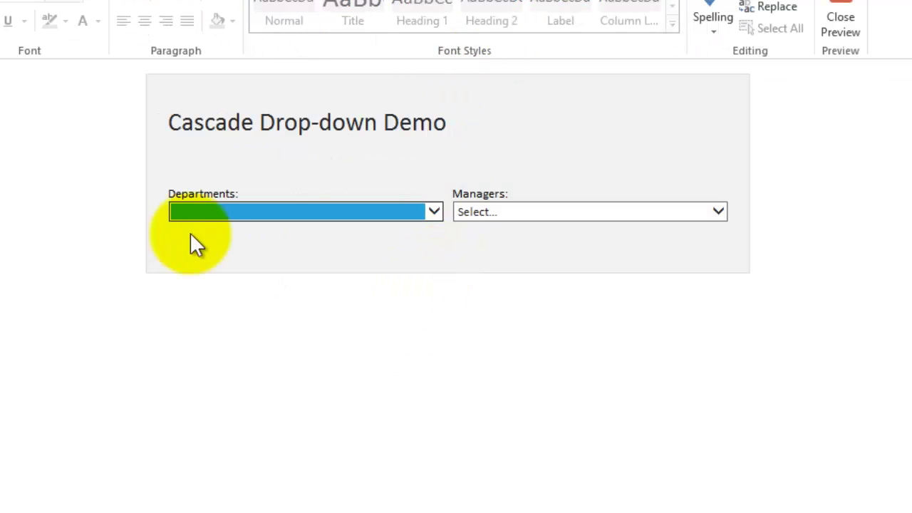
{"action": "left_click", "coordinate": [434, 208]}
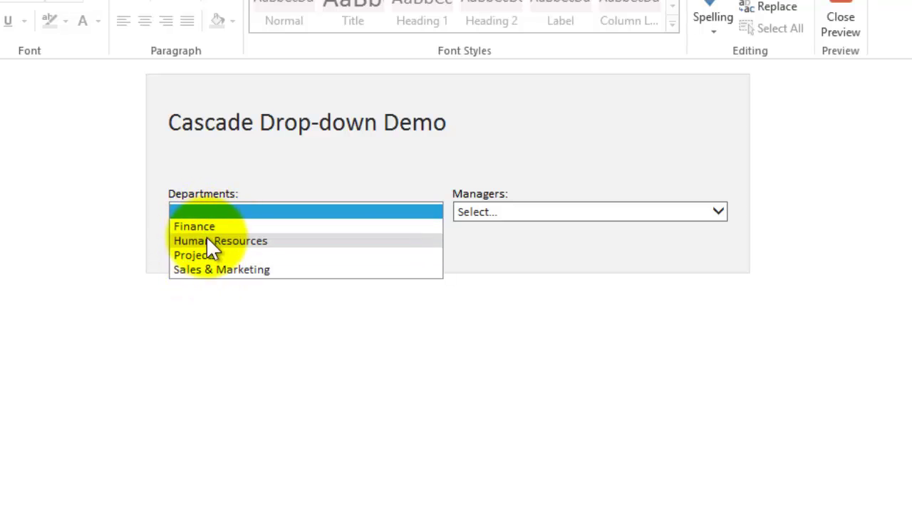
{"action": "left_click", "coordinate": [220, 292]}
{"action": "left_click", "coordinate": [589, 211]}
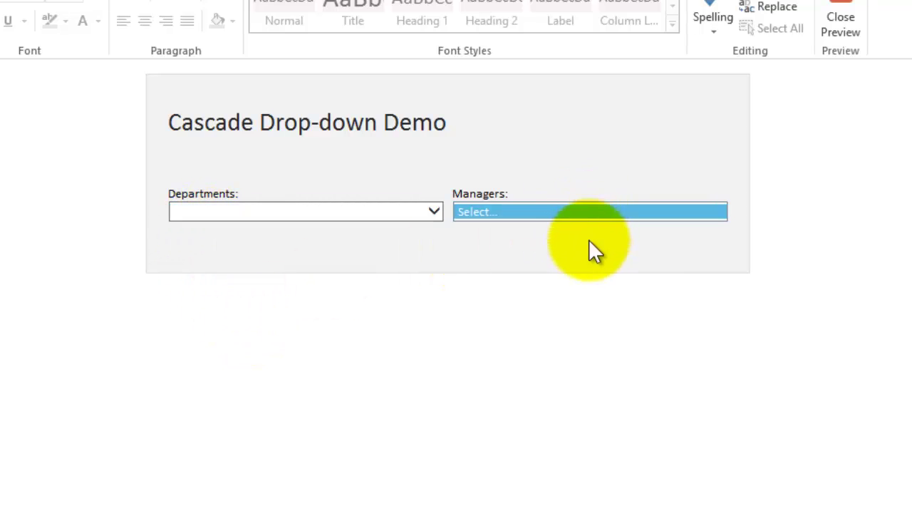
{"action": "left_click", "coordinate": [841, 21]}
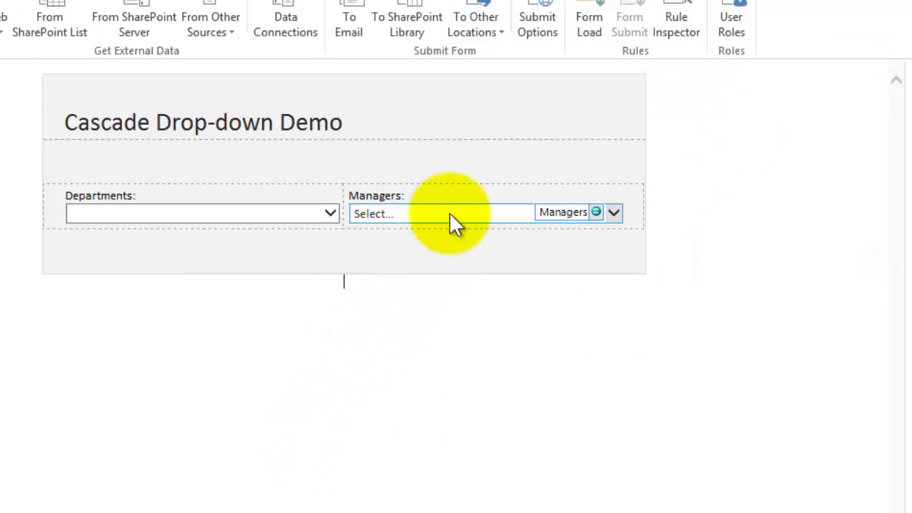
- Point the Managers drop-down at the Managers connection's list item entries
{"action": "right_click", "coordinate": [449, 212]}
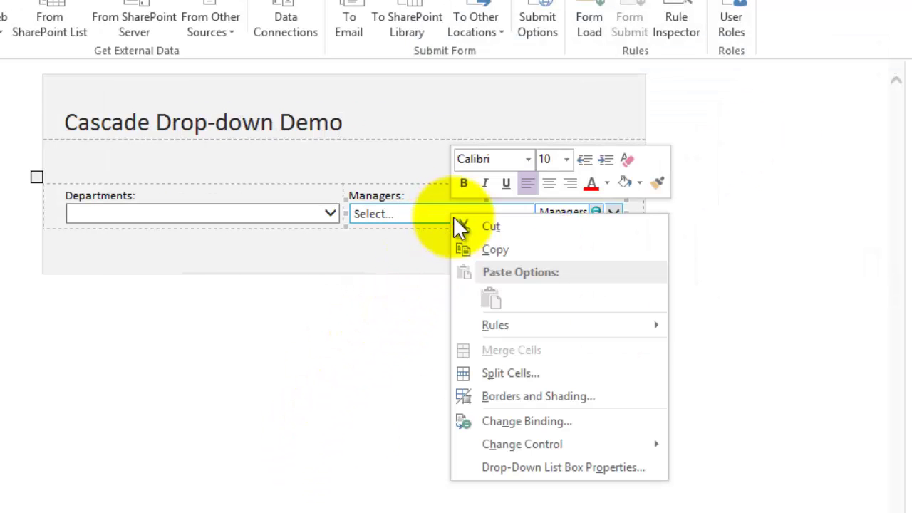
{"action": "left_click", "coordinate": [545, 468]}
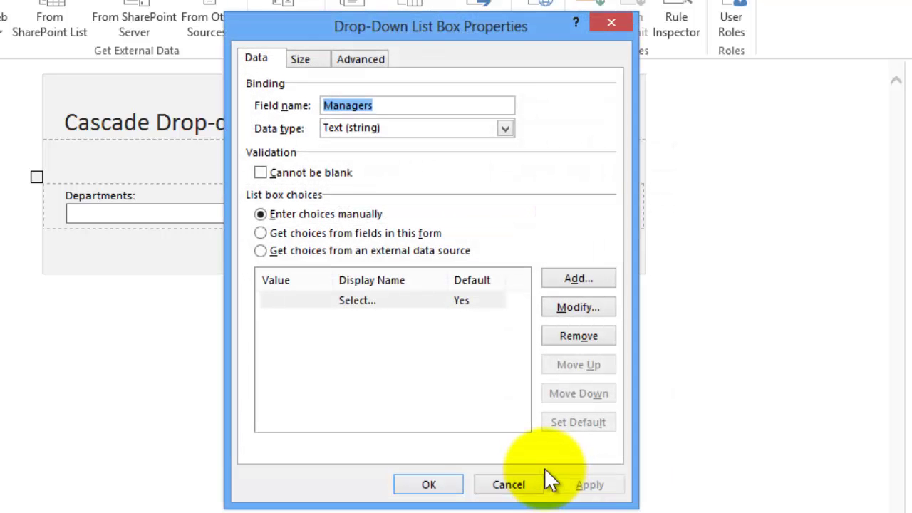
{"action": "left_click", "coordinate": [260, 250]}
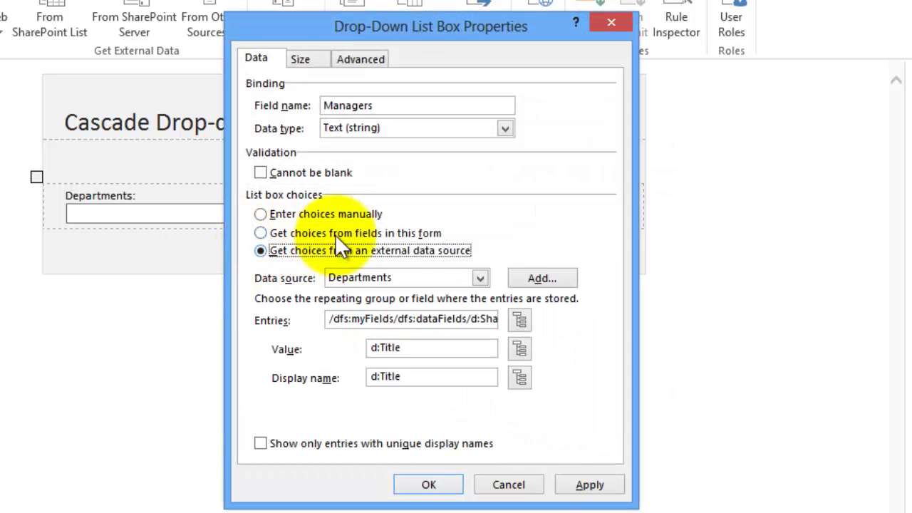
{"action": "left_click", "coordinate": [479, 278]}
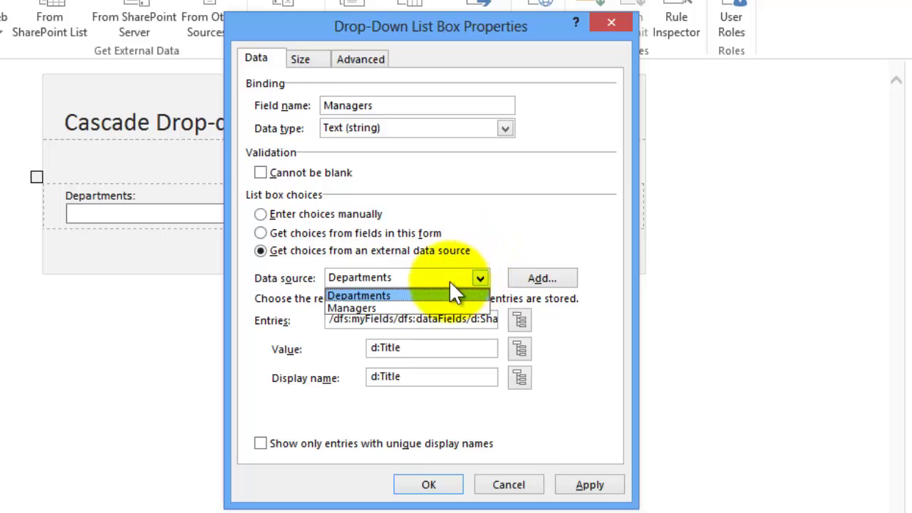
{"action": "left_click", "coordinate": [372, 307]}
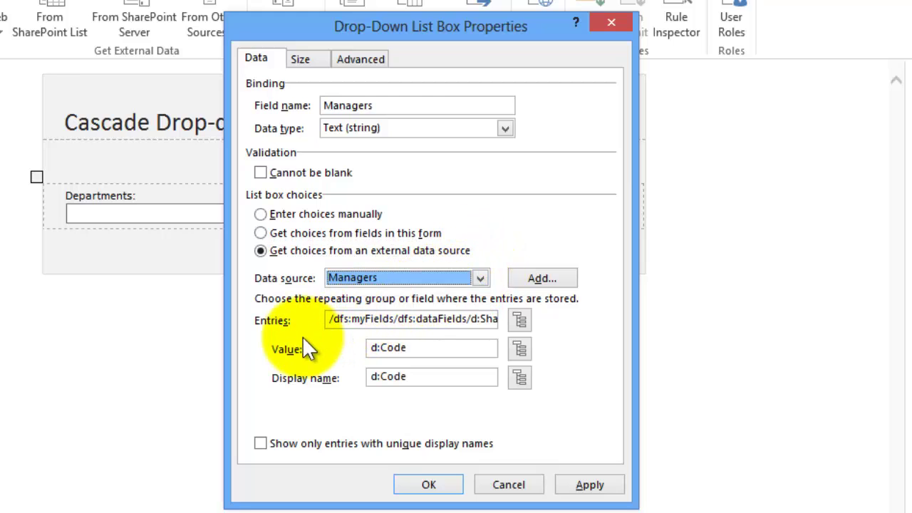
{"action": "left_click", "coordinate": [516, 318]}
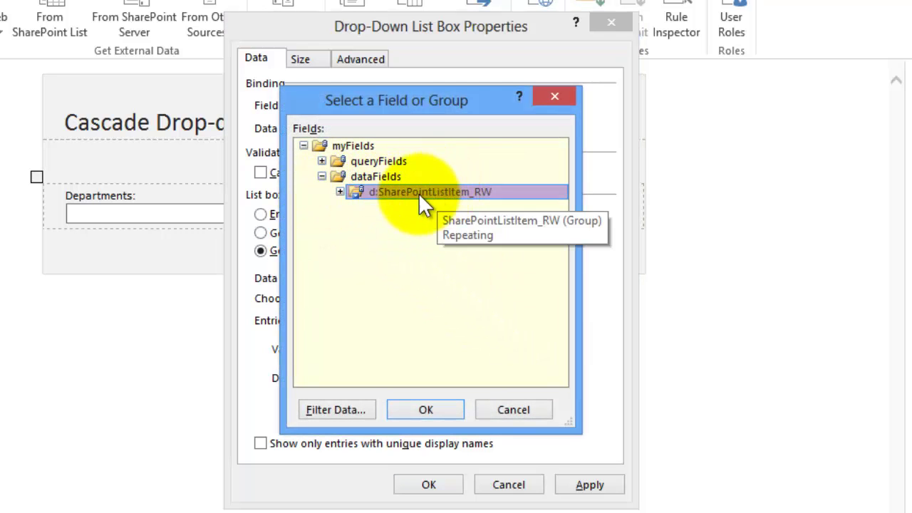
{"action": "left_click", "coordinate": [339, 191]}
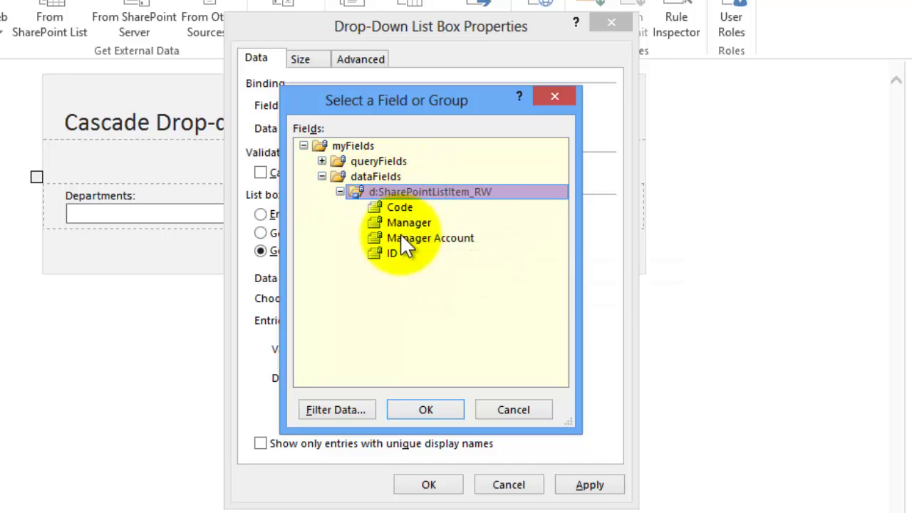
{"action": "left_click", "coordinate": [436, 410]}
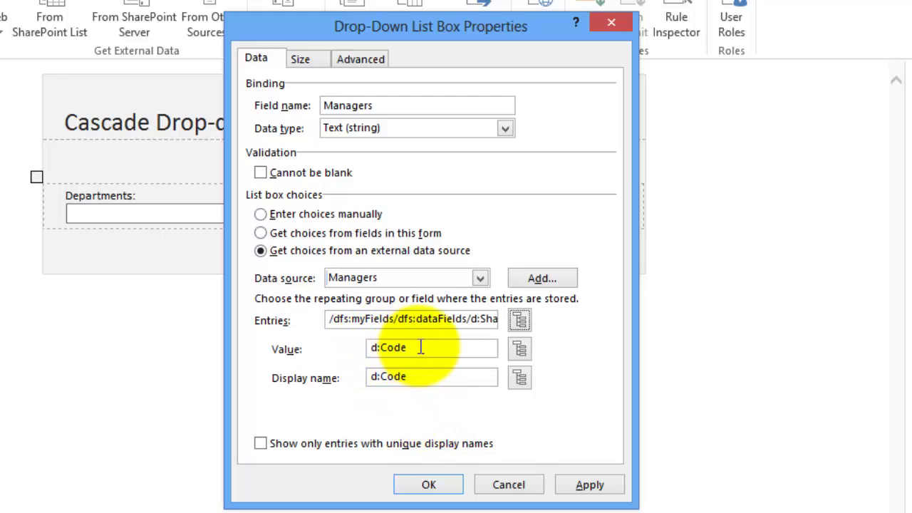
- Store Manager Account as the value and show Manager as the display name
{"action": "left_click", "coordinate": [520, 348]}
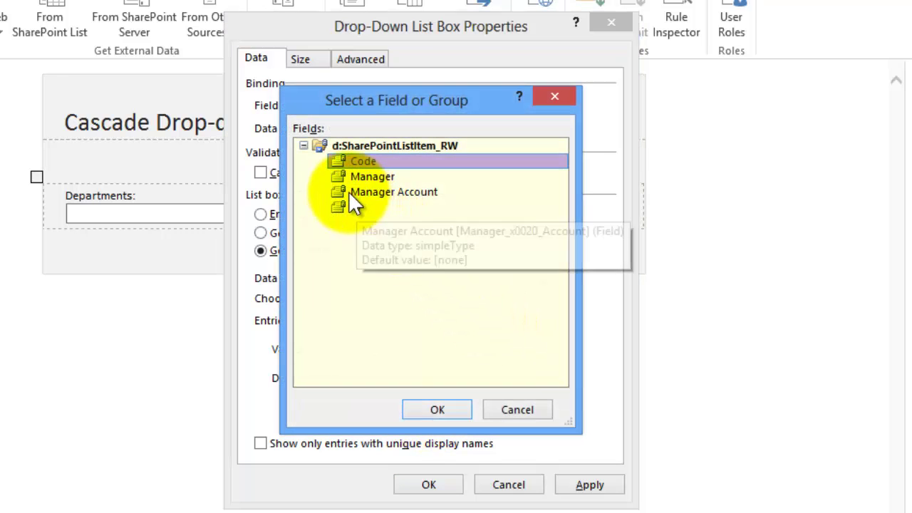
{"action": "left_click", "coordinate": [342, 191]}
{"action": "left_click", "coordinate": [436, 410]}
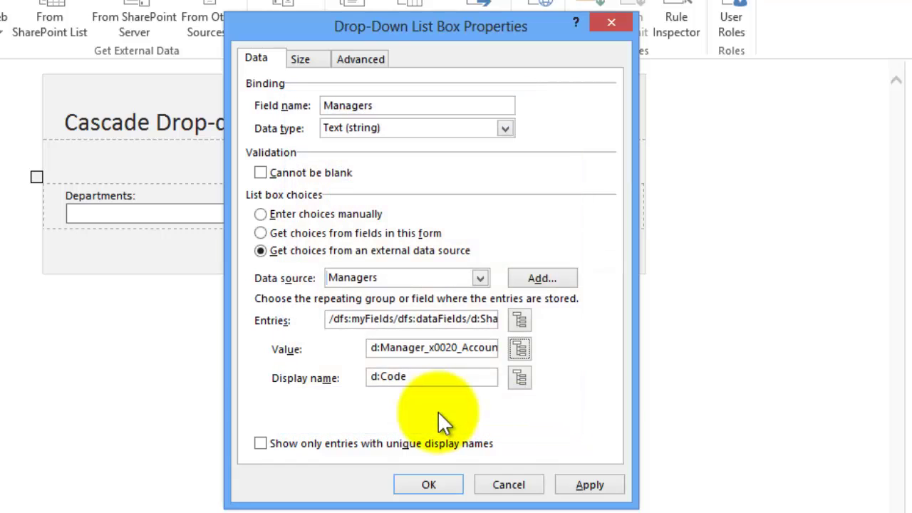
{"action": "left_click", "coordinate": [518, 376]}
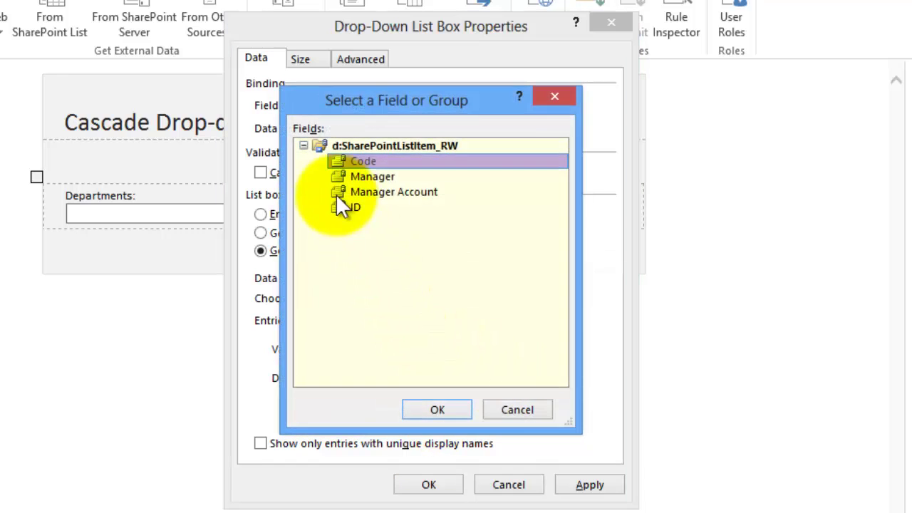
{"action": "left_click", "coordinate": [342, 176]}
{"action": "left_click", "coordinate": [449, 406]}
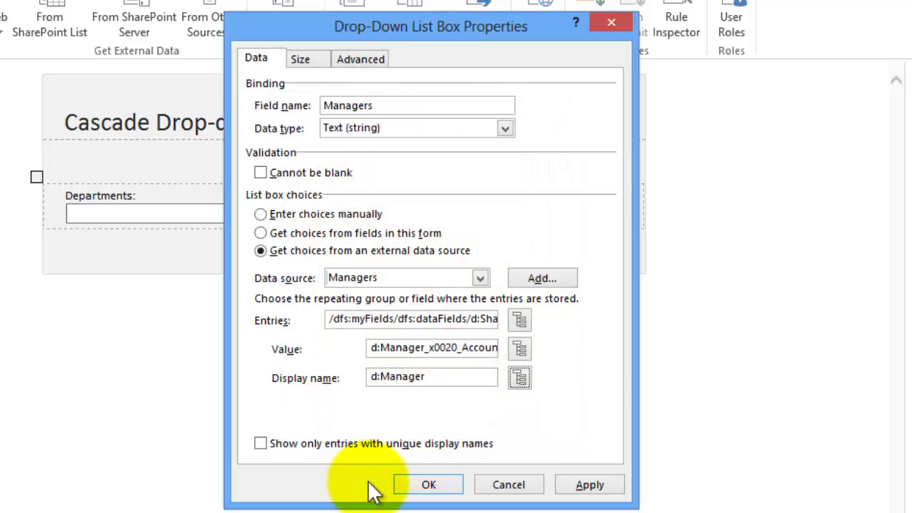
{"action": "left_click", "coordinate": [421, 483]}
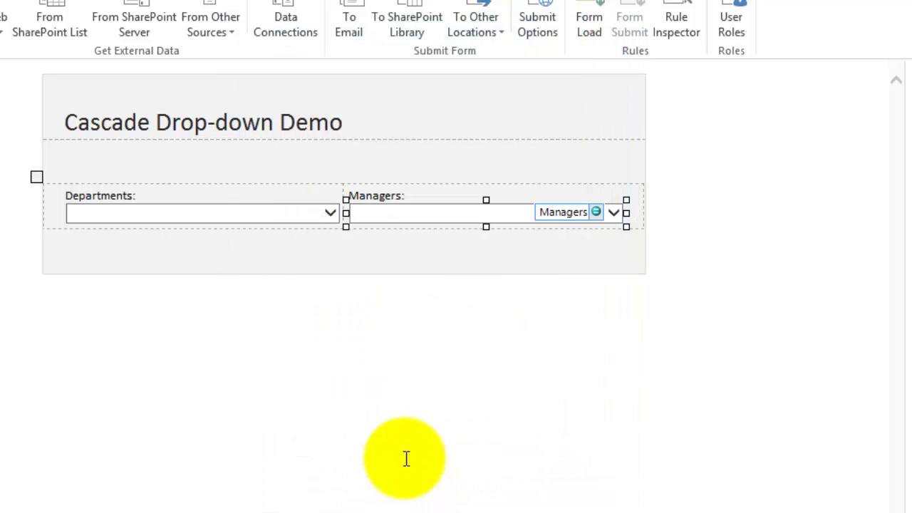
- Preview the form, choose Finance, and check which managers are offered
{"action": "left_click", "coordinate": [399, 447]}
{"action": "key", "text": "F5"}
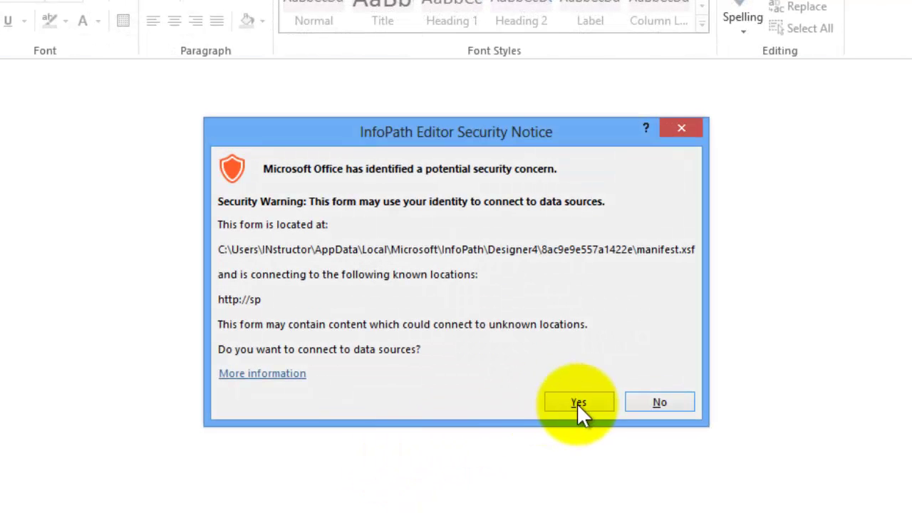
{"action": "left_click", "coordinate": [579, 402]}
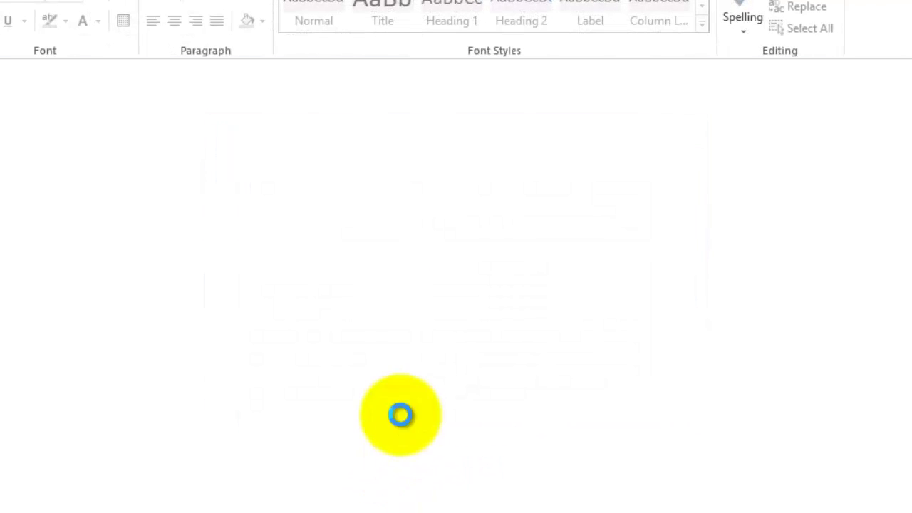
{"action": "left_click", "coordinate": [431, 207]}
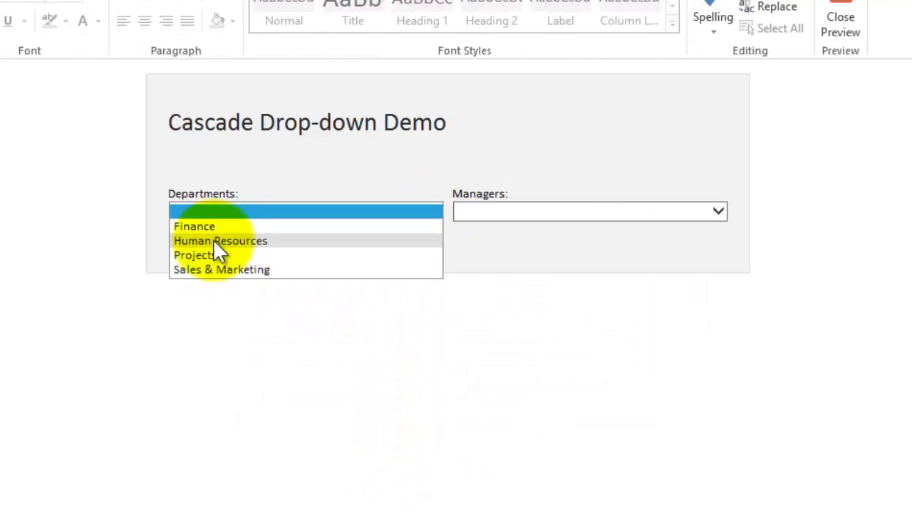
{"action": "left_click", "coordinate": [266, 228]}
{"action": "left_click", "coordinate": [718, 210]}
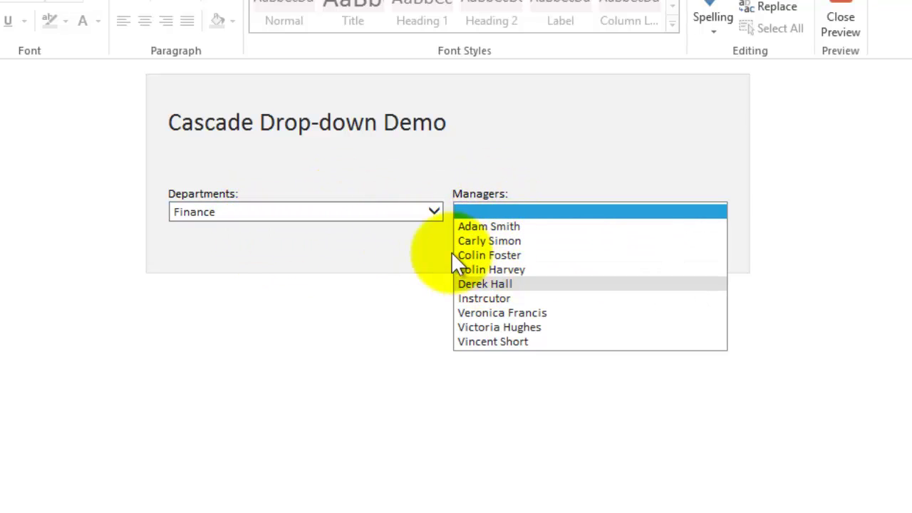
{"action": "left_click", "coordinate": [366, 254]}
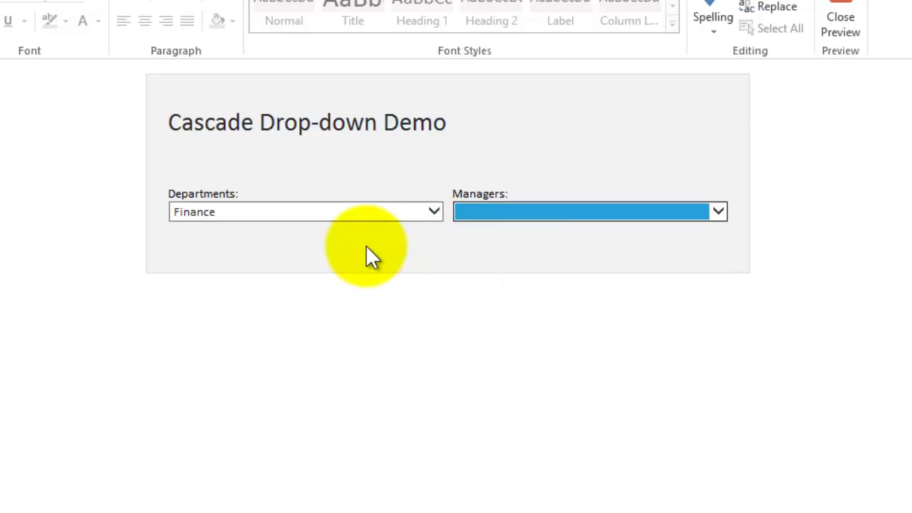
- Switch the department to Projects and confirm Managers shows the same nine names
{"action": "left_click", "coordinate": [488, 211]}
{"action": "left_click", "coordinate": [413, 246]}
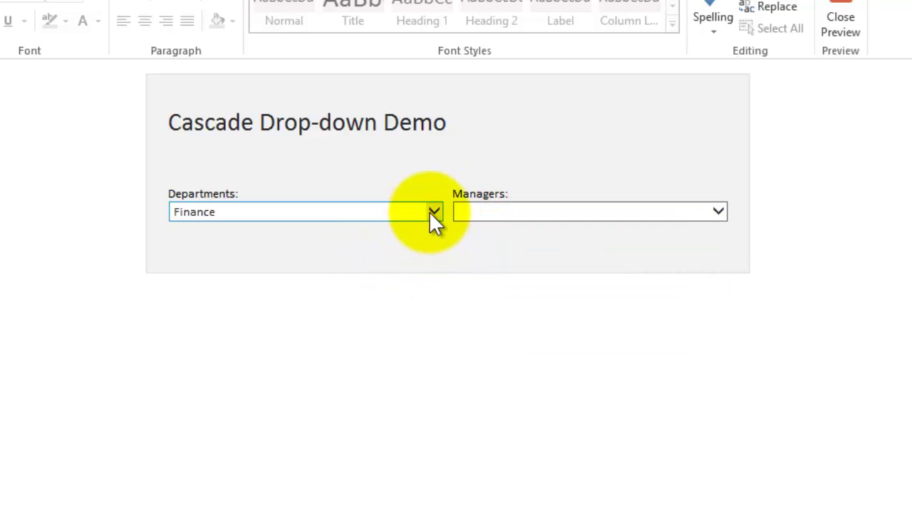
{"action": "left_click", "coordinate": [434, 212]}
{"action": "left_click", "coordinate": [345, 241]}
{"action": "left_click", "coordinate": [502, 211]}
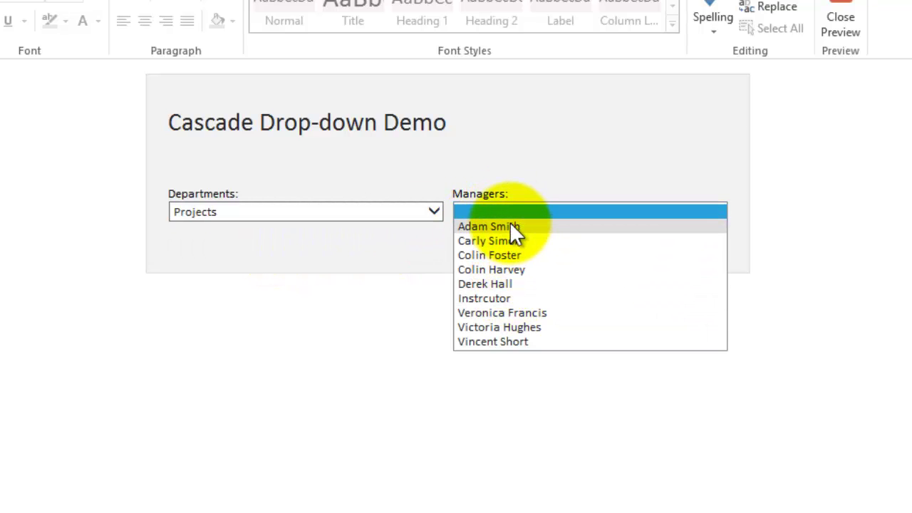
{"action": "left_click", "coordinate": [192, 213]}
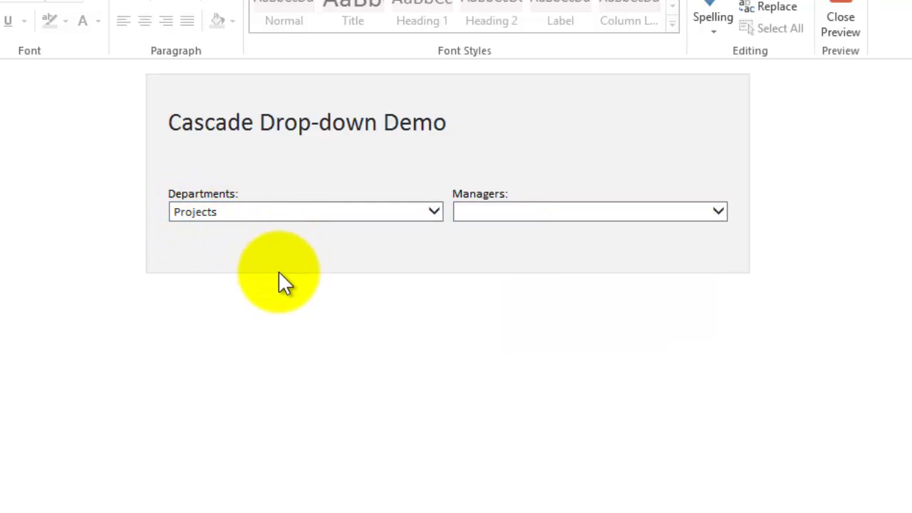
- Close the preview and bring up the entries group picker in the Managers drop-down's properties
{"action": "left_click", "coordinate": [843, 21]}
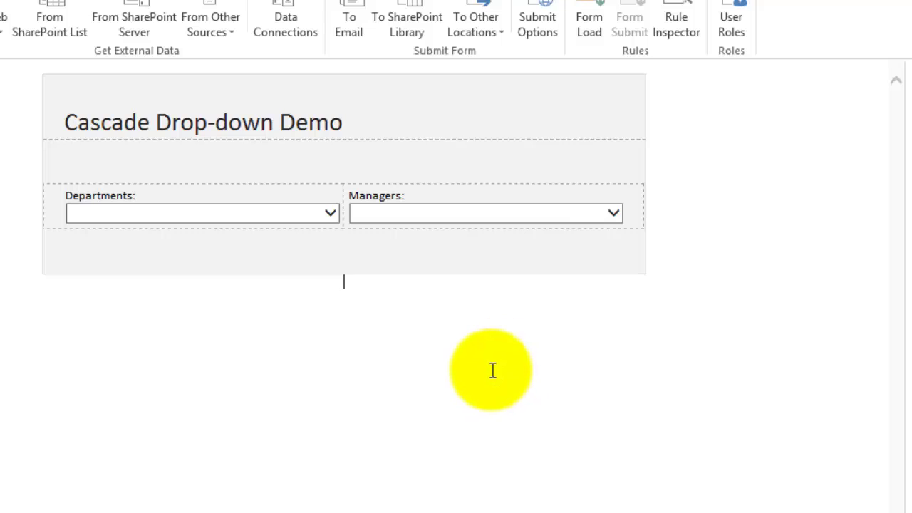
{"action": "left_click", "coordinate": [513, 207]}
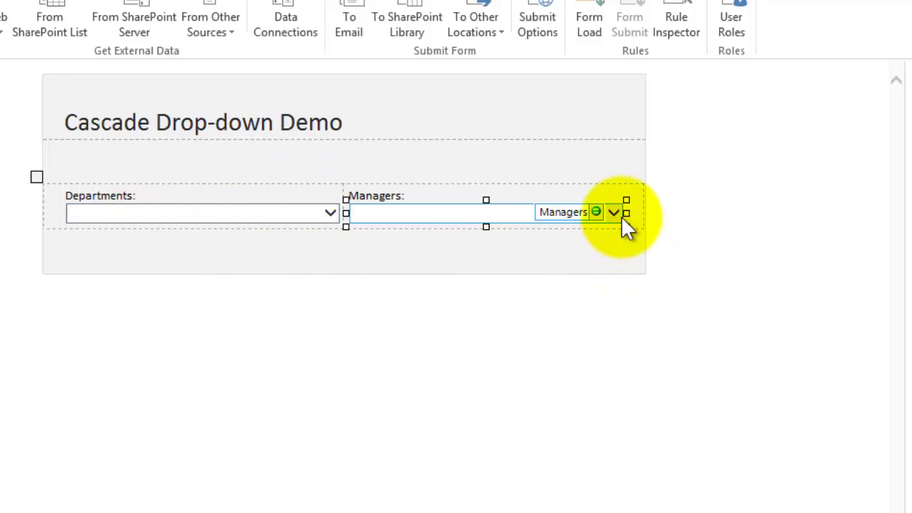
{"action": "right_click", "coordinate": [430, 215]}
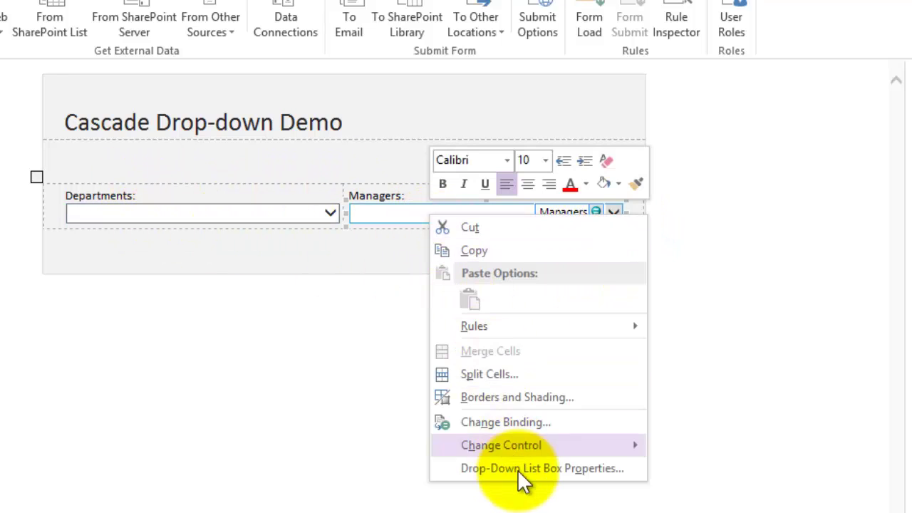
{"action": "left_click", "coordinate": [517, 469]}
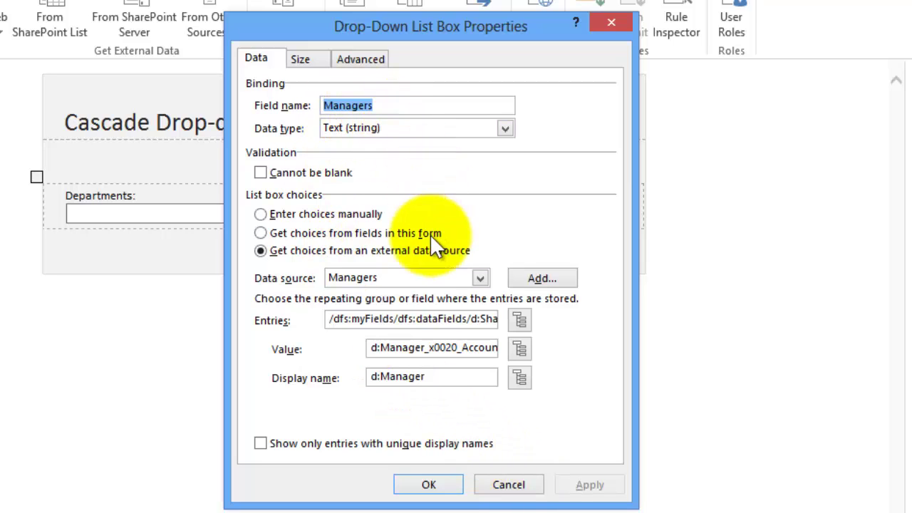
{"action": "left_click", "coordinate": [520, 319]}
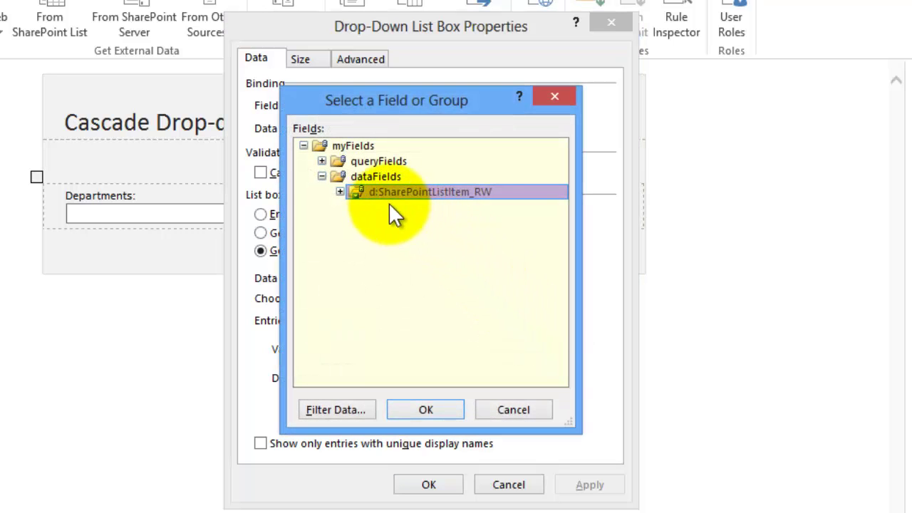
- Add a filter condition comparing Code against a field from the form
{"action": "left_click", "coordinate": [335, 409]}
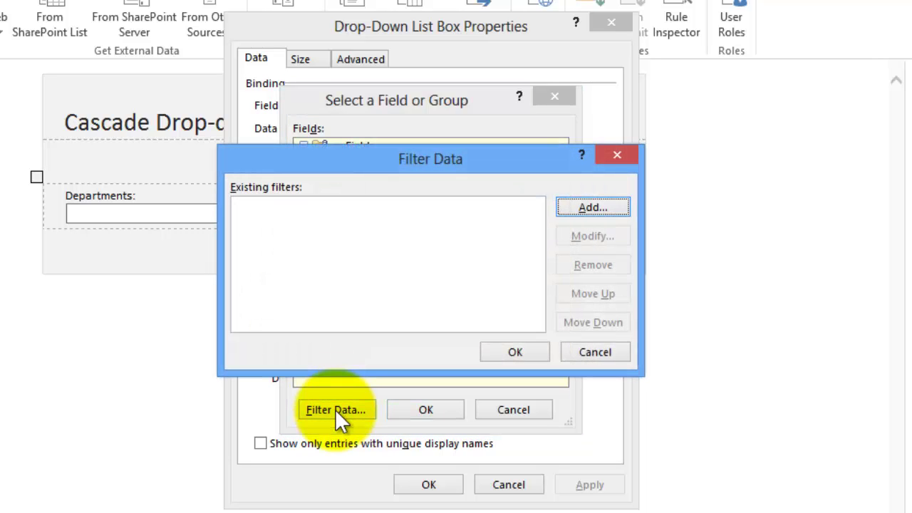
{"action": "left_click", "coordinate": [591, 207]}
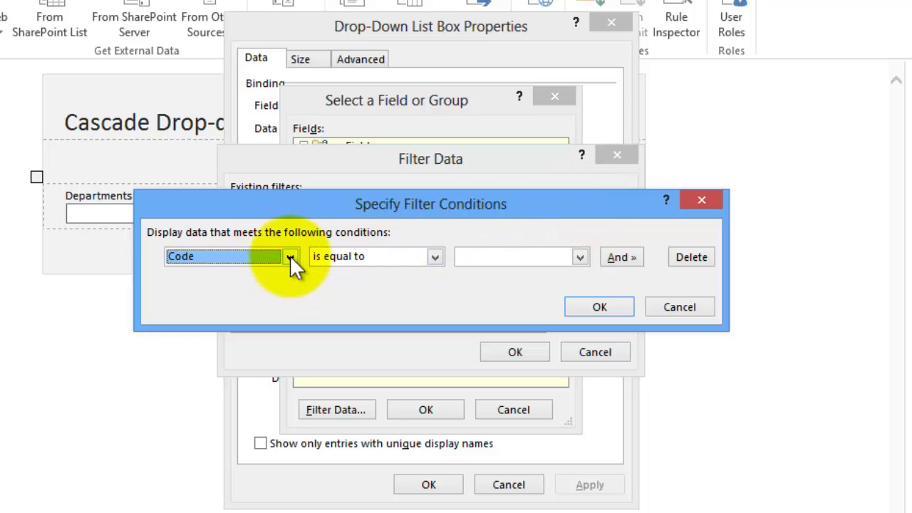
{"action": "left_click", "coordinate": [290, 255]}
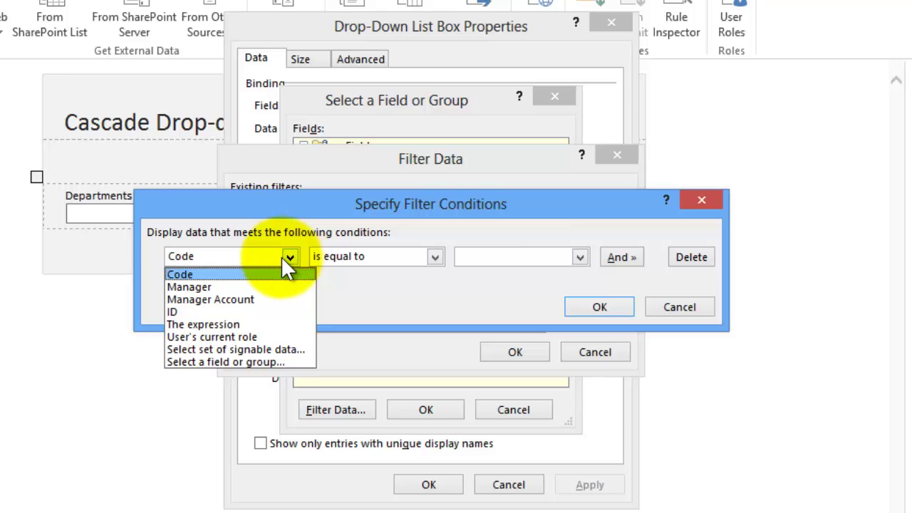
{"action": "left_click", "coordinate": [184, 275]}
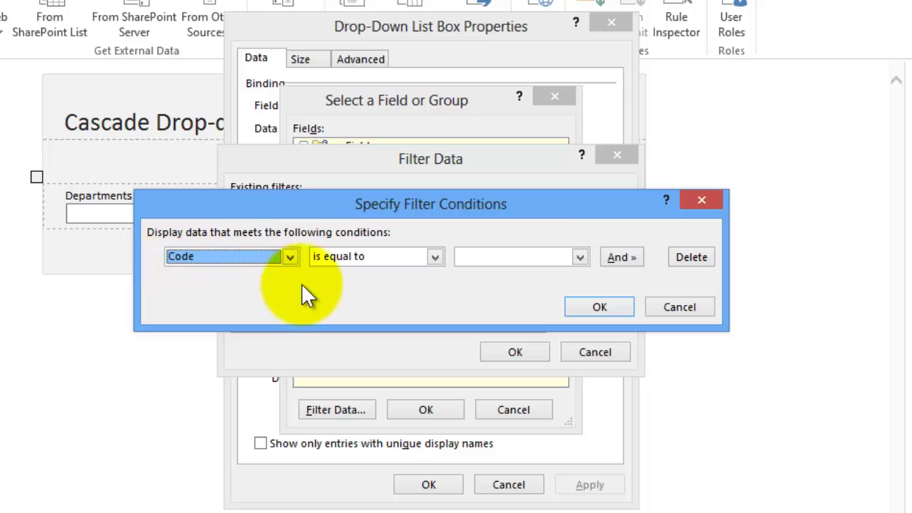
{"action": "left_click", "coordinate": [579, 252]}
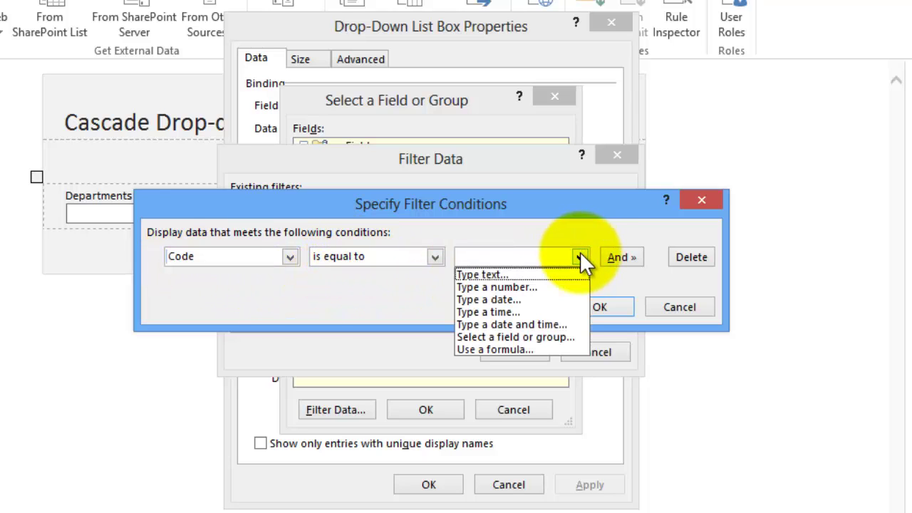
{"action": "left_click", "coordinate": [513, 336]}
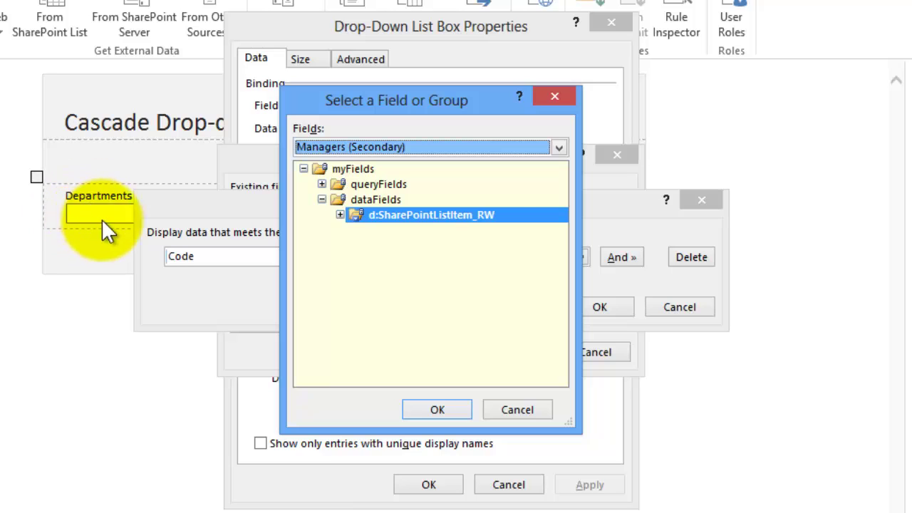
- Choose Main's Departments field as the comparison and apply the Code = Departments filter
{"action": "left_click", "coordinate": [559, 148]}
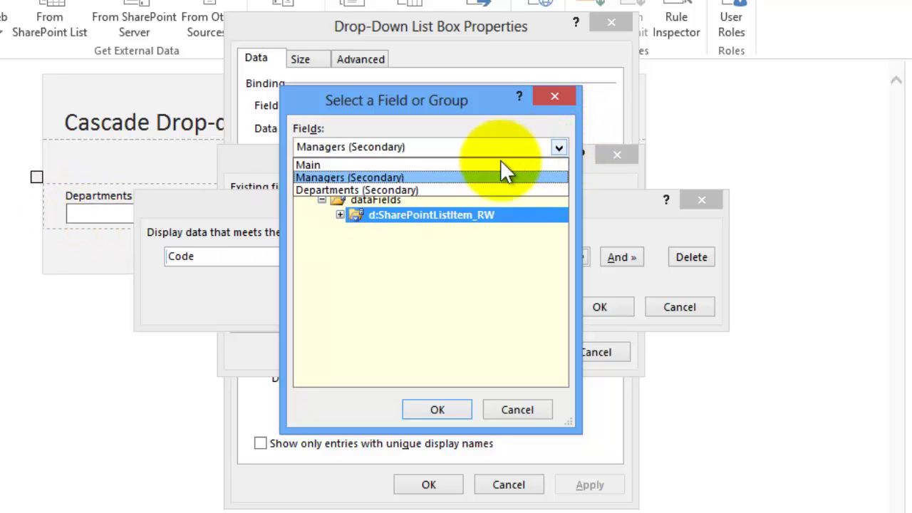
{"action": "left_click", "coordinate": [310, 164]}
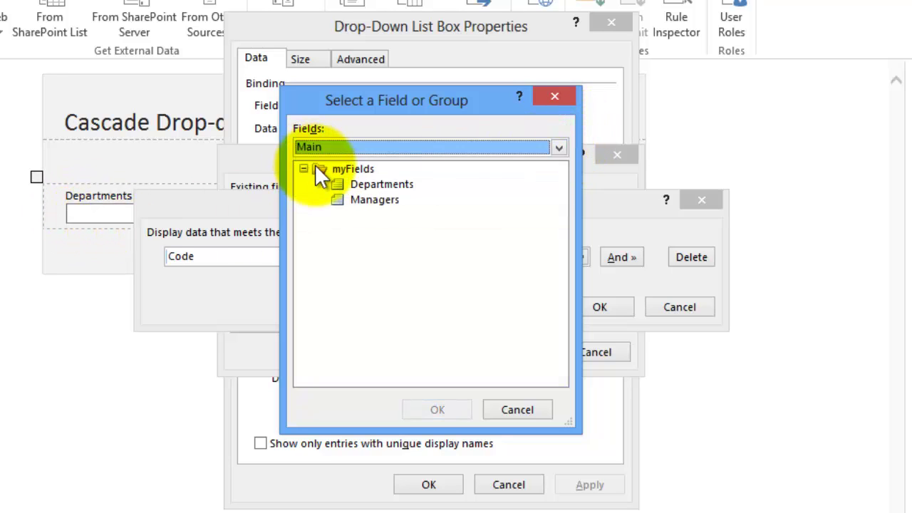
{"action": "left_click", "coordinate": [384, 184]}
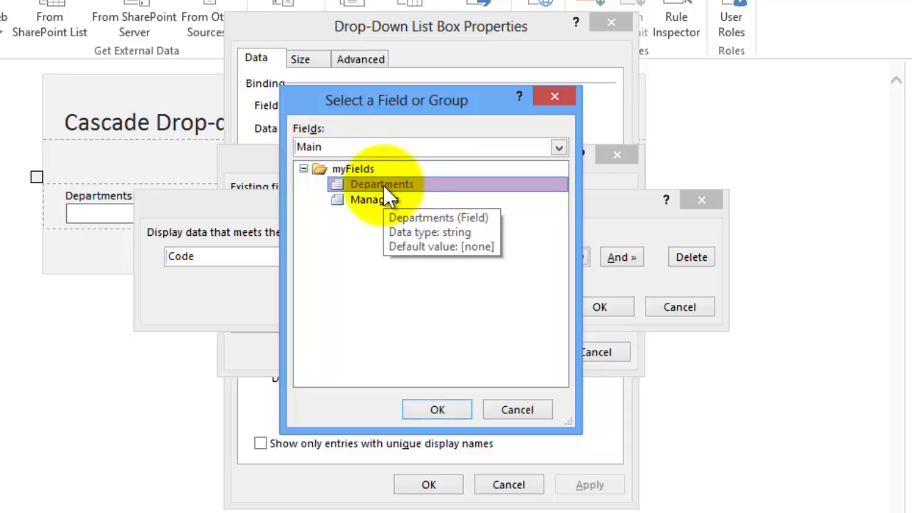
{"action": "left_click", "coordinate": [438, 410]}
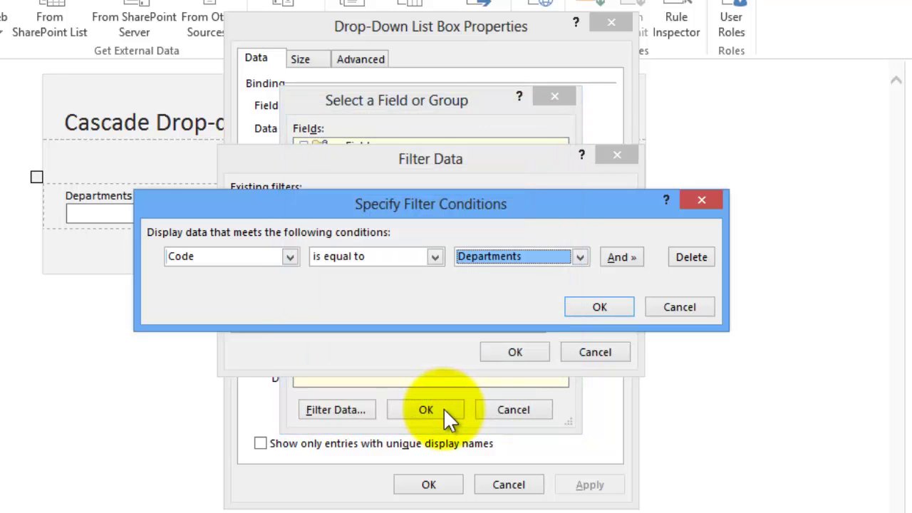
{"action": "left_click", "coordinate": [602, 306]}
{"action": "left_click", "coordinate": [513, 351]}
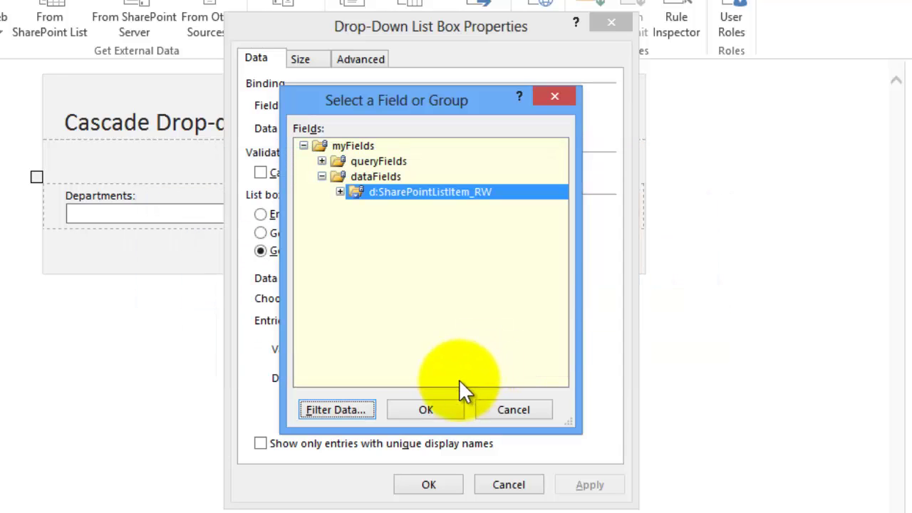
{"action": "left_click", "coordinate": [433, 408]}
{"action": "left_click", "coordinate": [431, 485]}
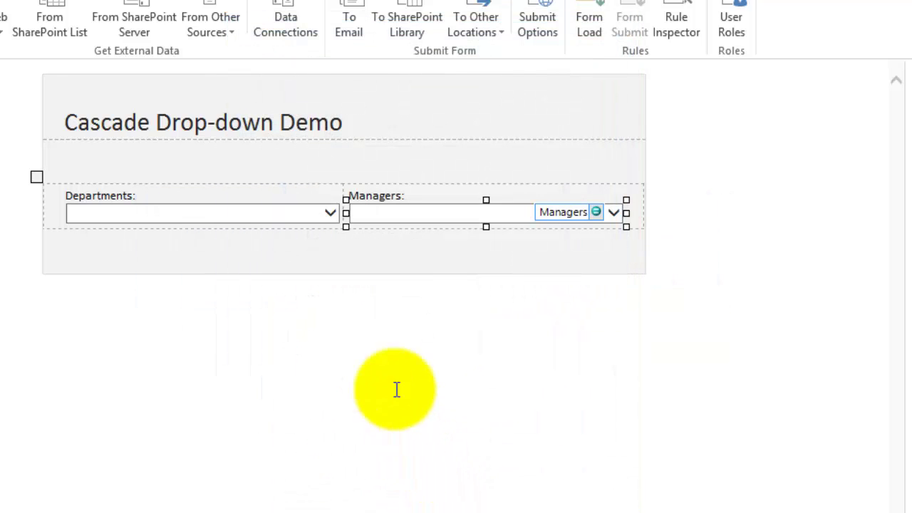
- In the preview, choose Finance and pick the first Finance manager
{"action": "left_click", "coordinate": [364, 343]}
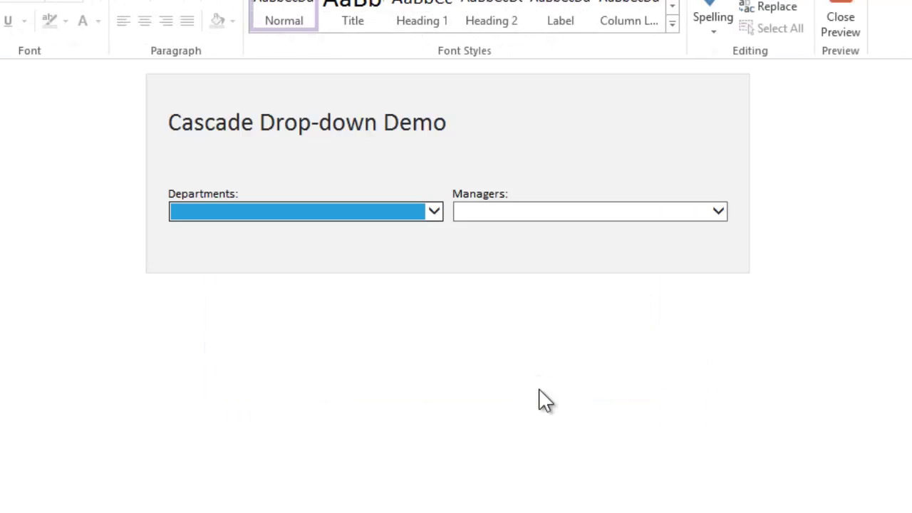
{"action": "left_click", "coordinate": [429, 212]}
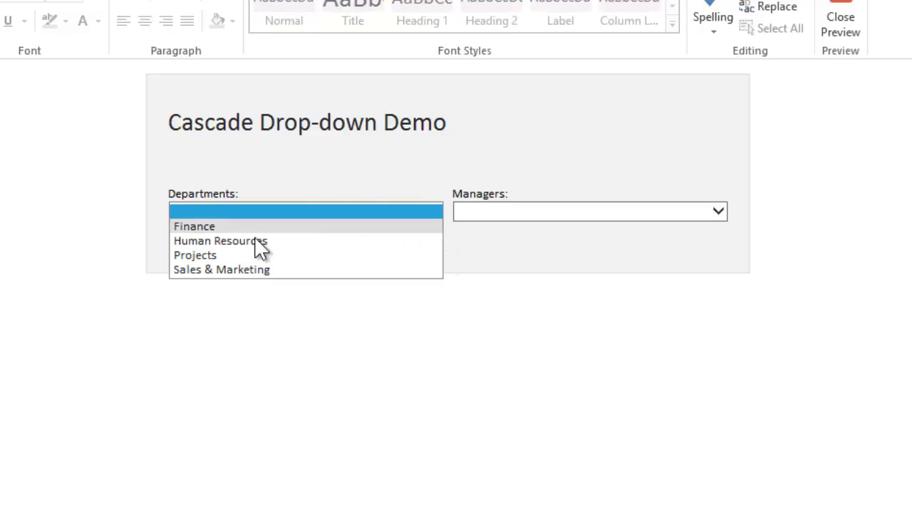
{"action": "left_click", "coordinate": [201, 225]}
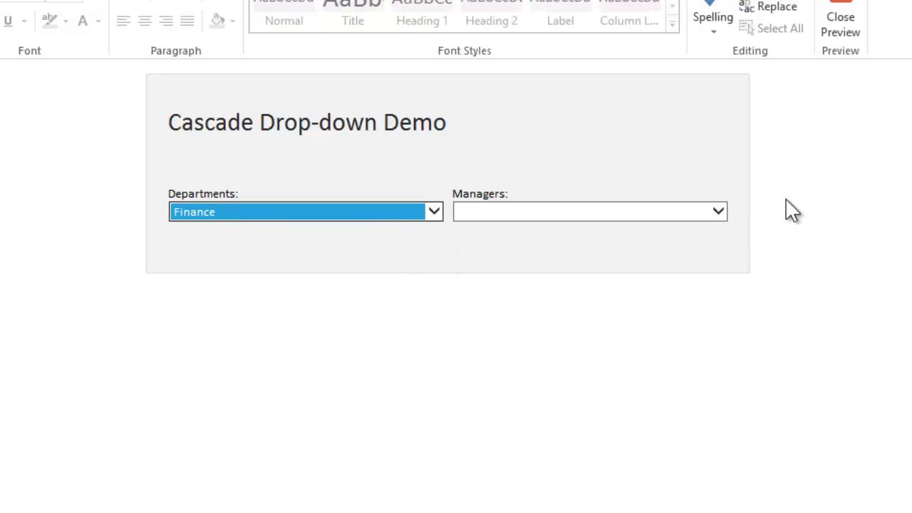
{"action": "left_click", "coordinate": [718, 211]}
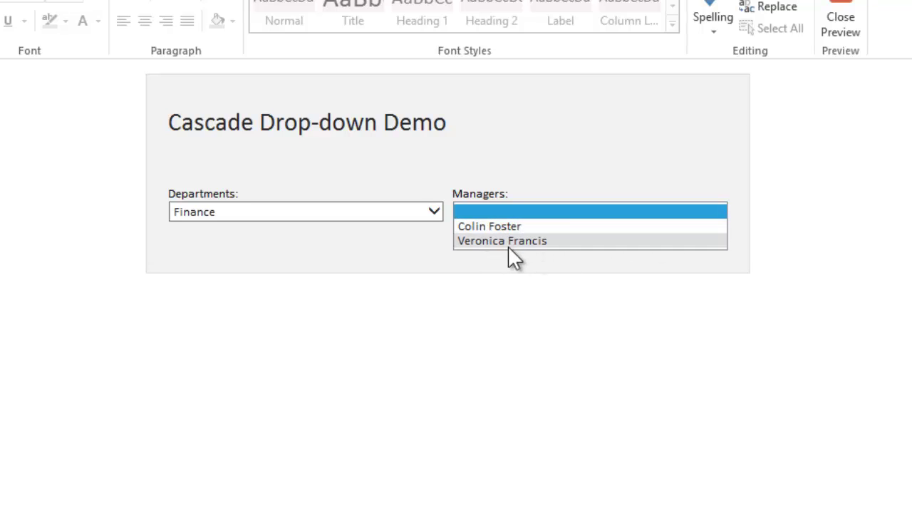
{"action": "left_click", "coordinate": [495, 227]}
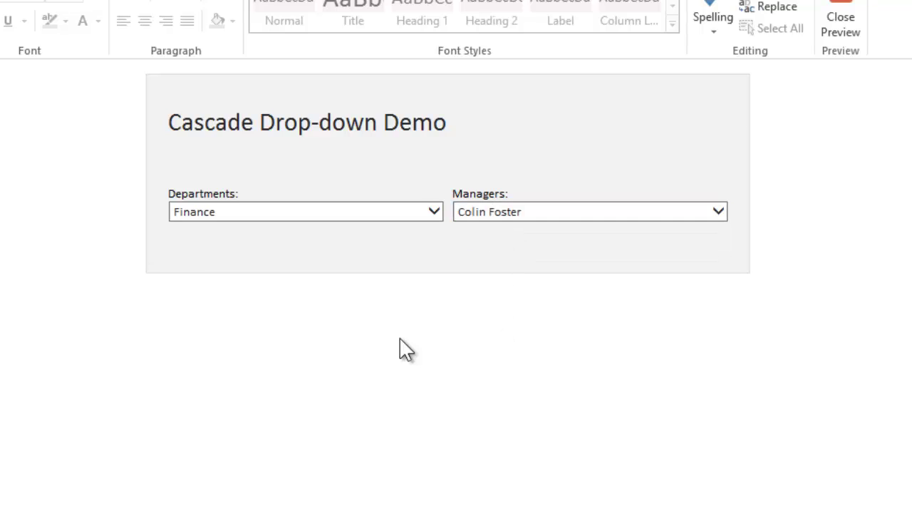
- Switch the department to Projects then Human Resources, seeing the manager persist, and close the preview
{"action": "left_click", "coordinate": [429, 211]}
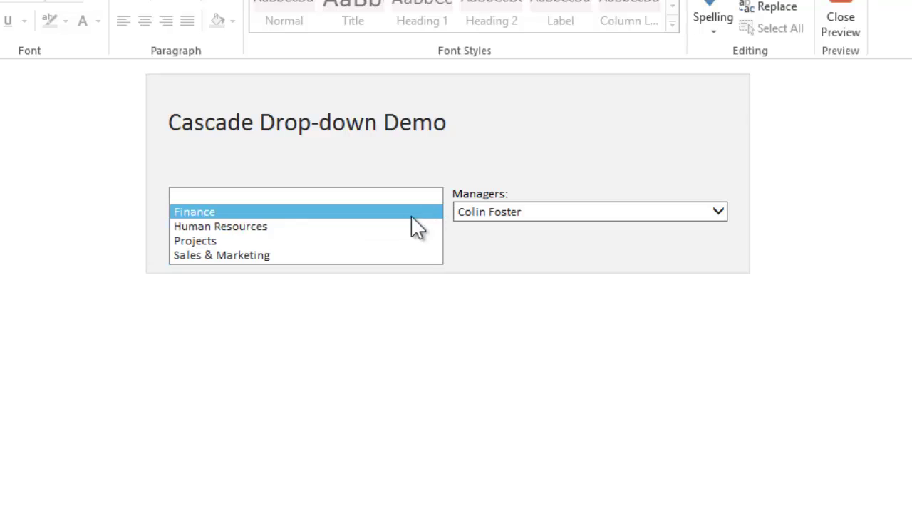
{"action": "left_click", "coordinate": [217, 239]}
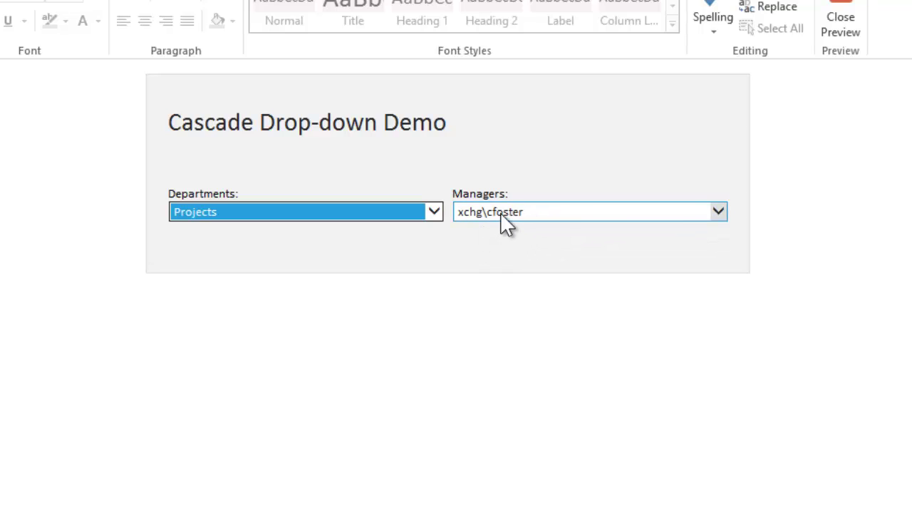
{"action": "left_click", "coordinate": [721, 212]}
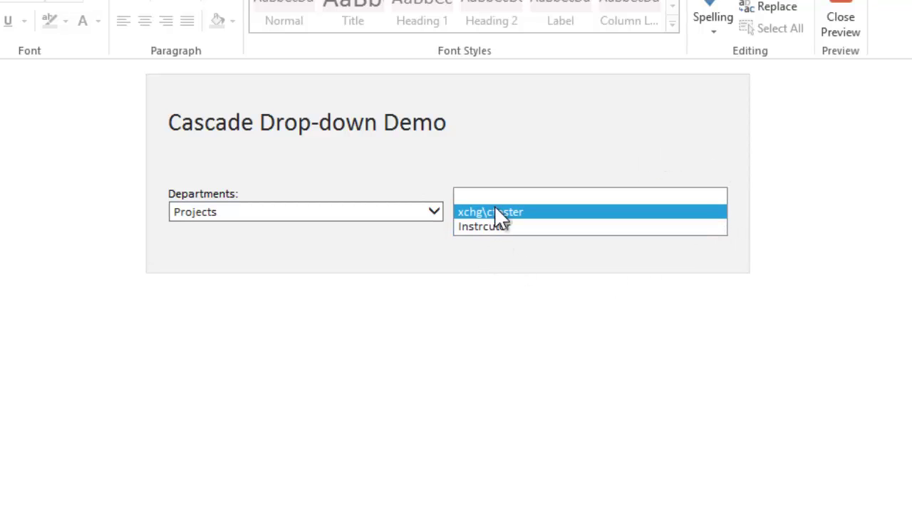
{"action": "left_click", "coordinate": [507, 278]}
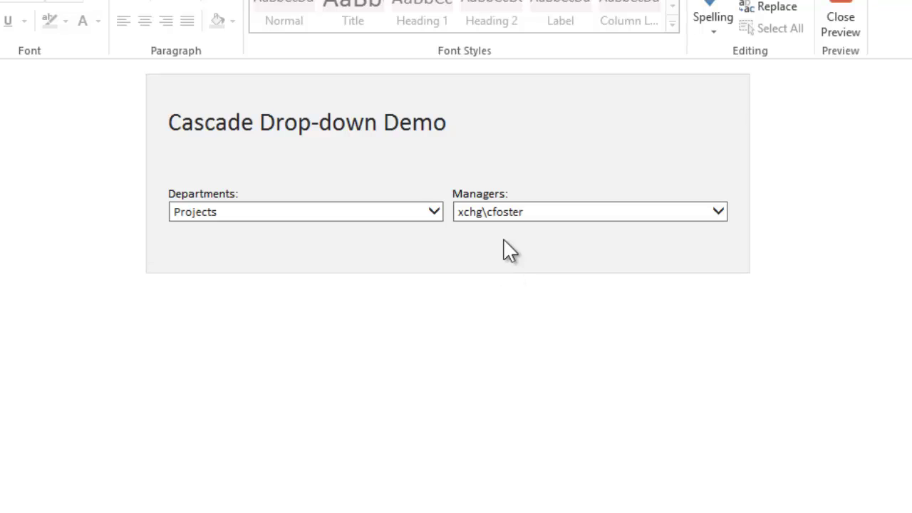
{"action": "left_click", "coordinate": [389, 210]}
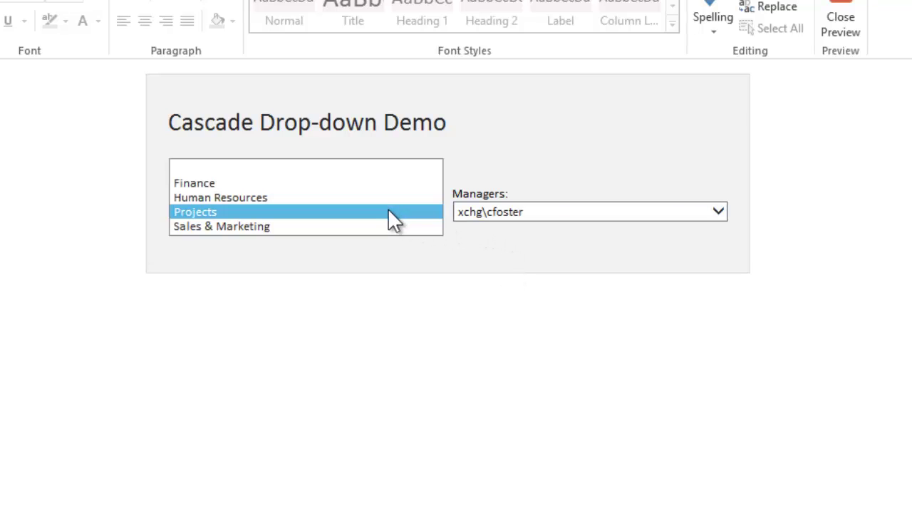
{"action": "left_click", "coordinate": [267, 198]}
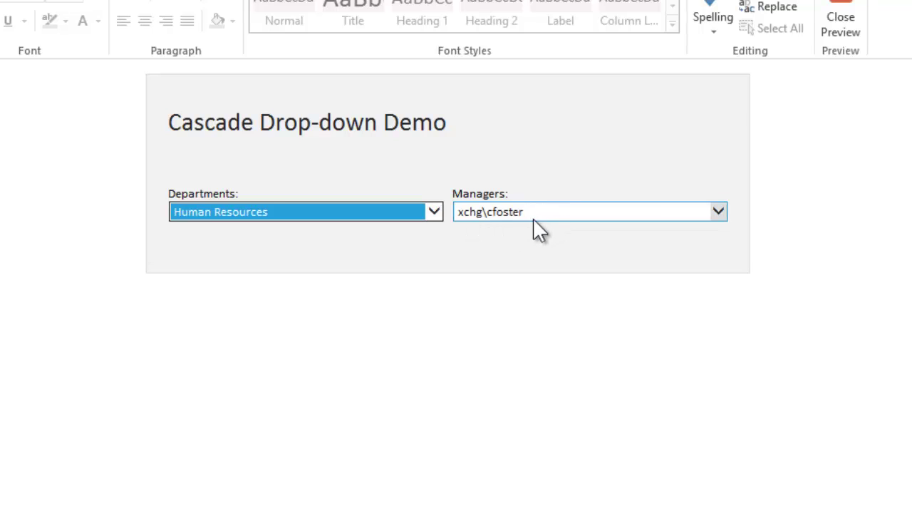
{"action": "left_click", "coordinate": [852, 16]}
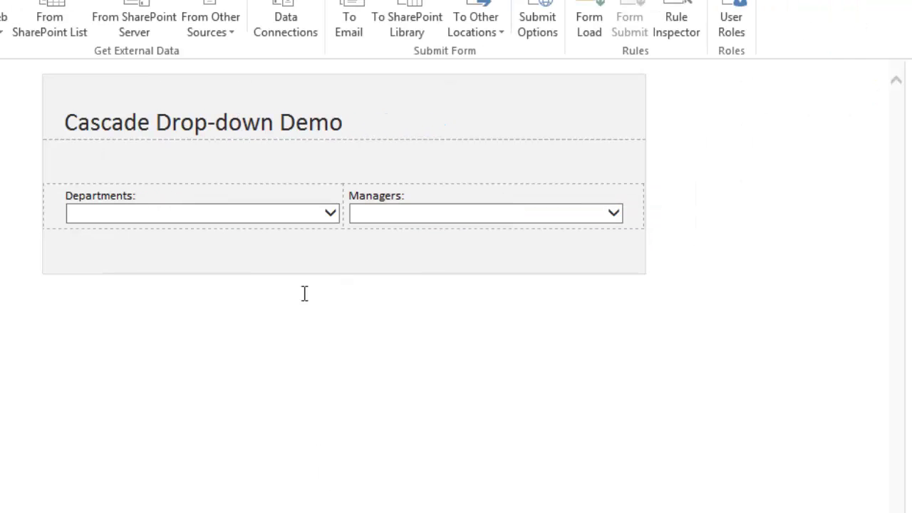
- Add a new action rule named 'Initialise Managers' to the Departments drop-down
{"action": "left_click", "coordinate": [234, 218]}
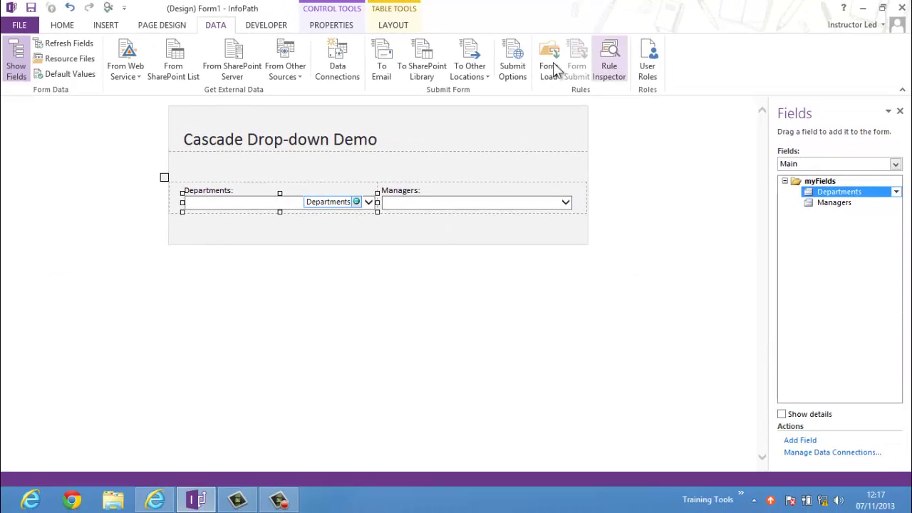
{"action": "left_click", "coordinate": [62, 25]}
{"action": "left_click", "coordinate": [324, 67]}
{"action": "left_click", "coordinate": [773, 51]}
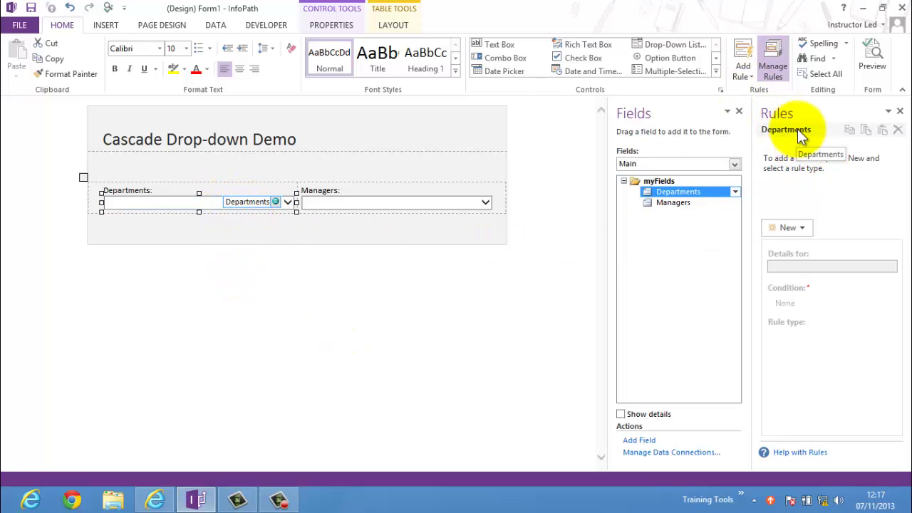
{"action": "left_click", "coordinate": [804, 226]}
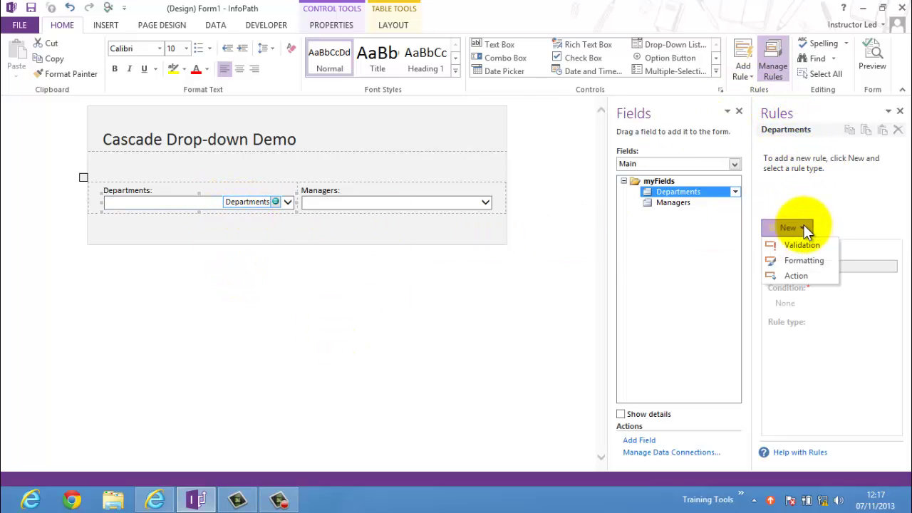
{"action": "left_click", "coordinate": [792, 276]}
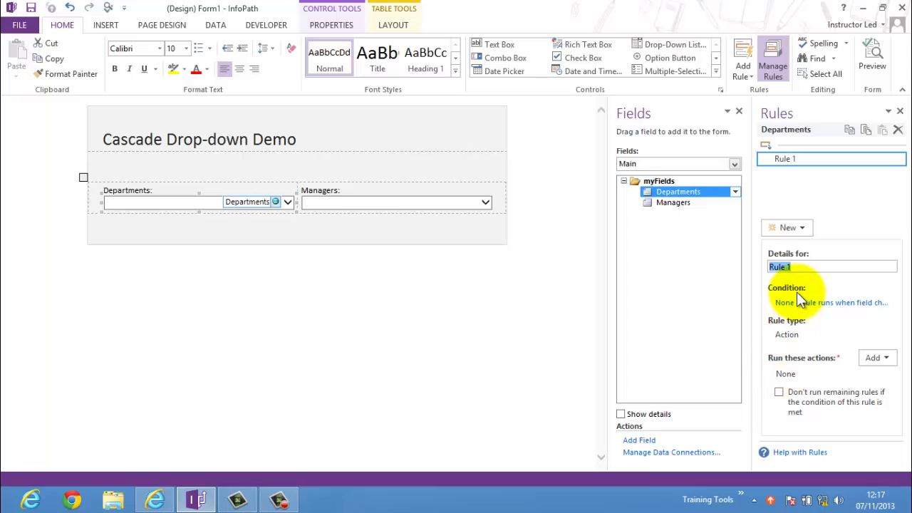
{"action": "type", "text": "Initialise Managers"}
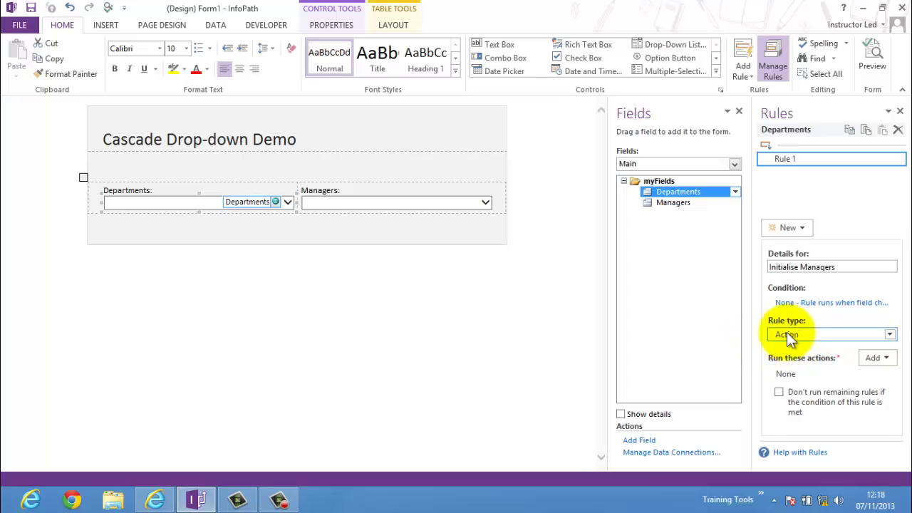
- Add a Set a field's value action that sets the Managers field to blank
{"action": "left_click", "coordinate": [876, 359]}
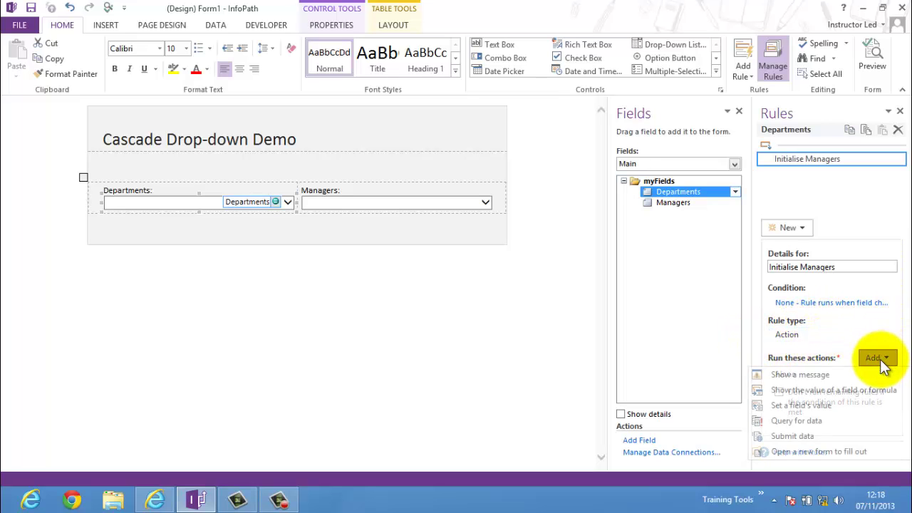
{"action": "left_click", "coordinate": [795, 405]}
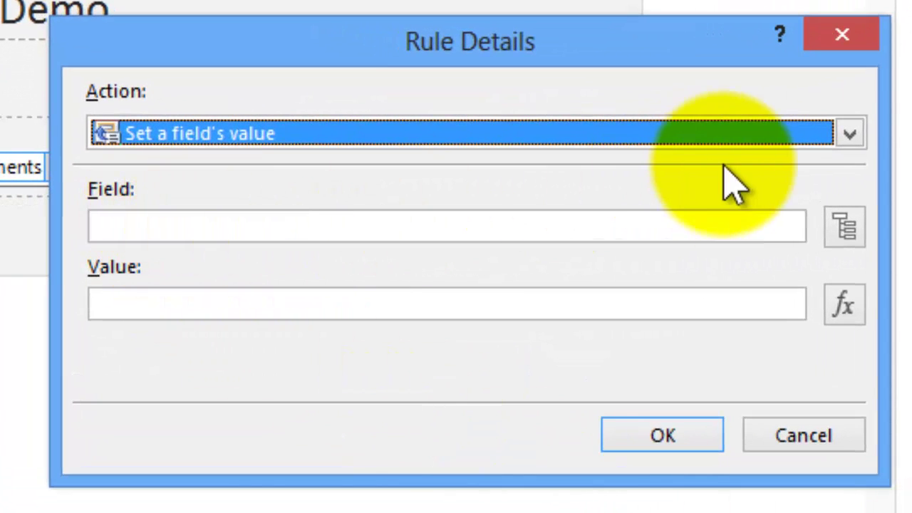
{"action": "left_click", "coordinate": [840, 228]}
{"action": "left_click", "coordinate": [366, 146]}
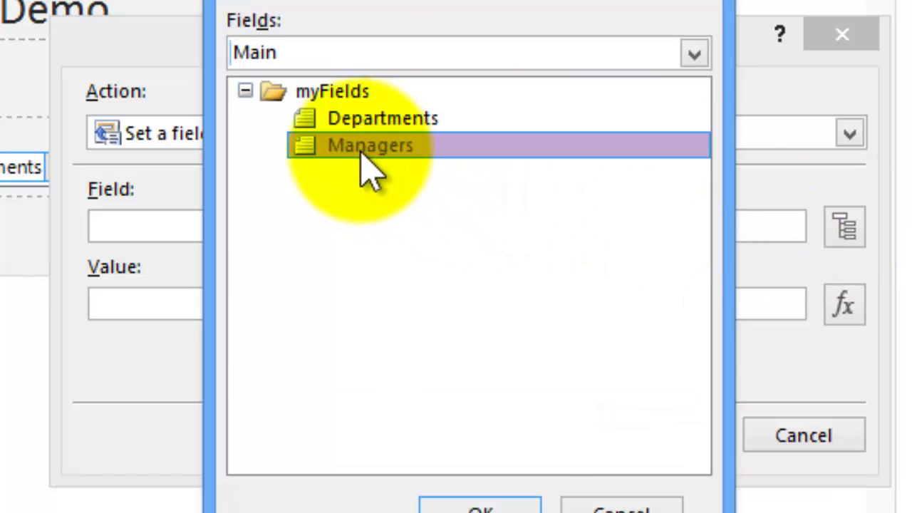
{"action": "left_click", "coordinate": [481, 507]}
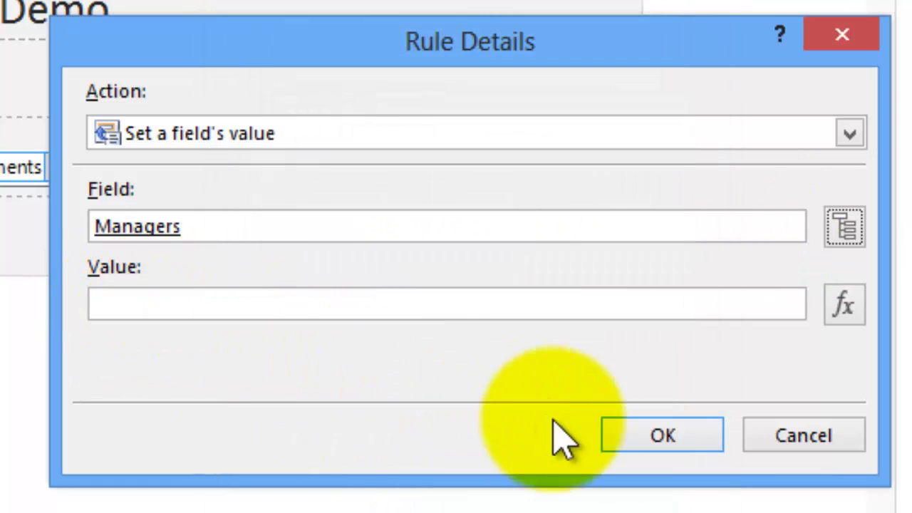
{"action": "left_click", "coordinate": [657, 438]}
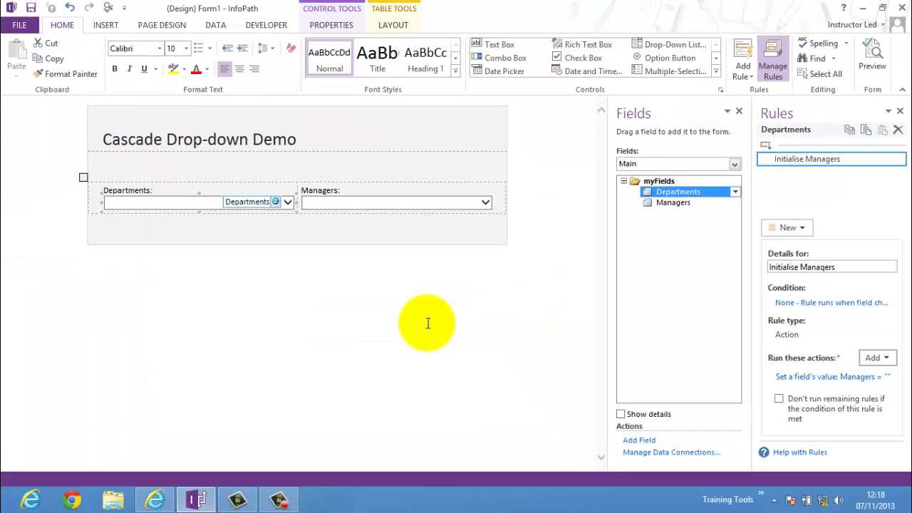
- Preview the form, choose the Finance department and its first manager
{"action": "key", "text": "F5"}
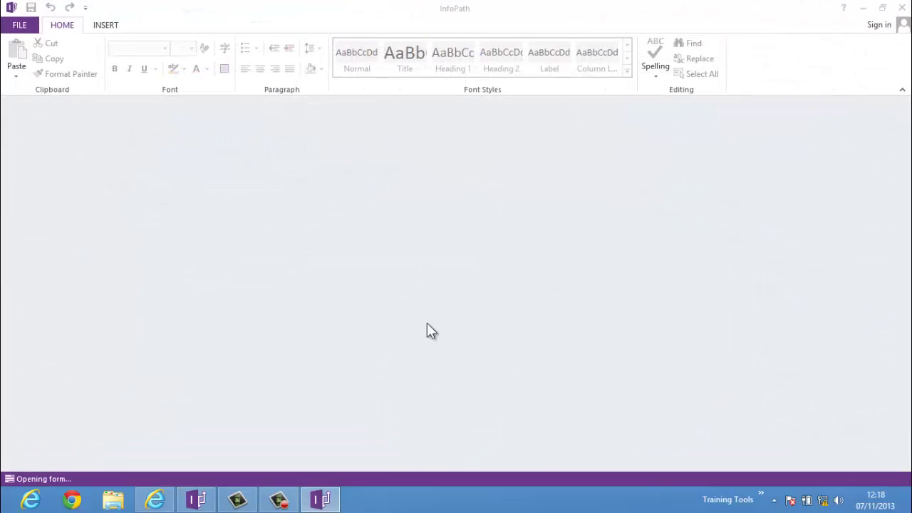
{"action": "left_click", "coordinate": [551, 342]}
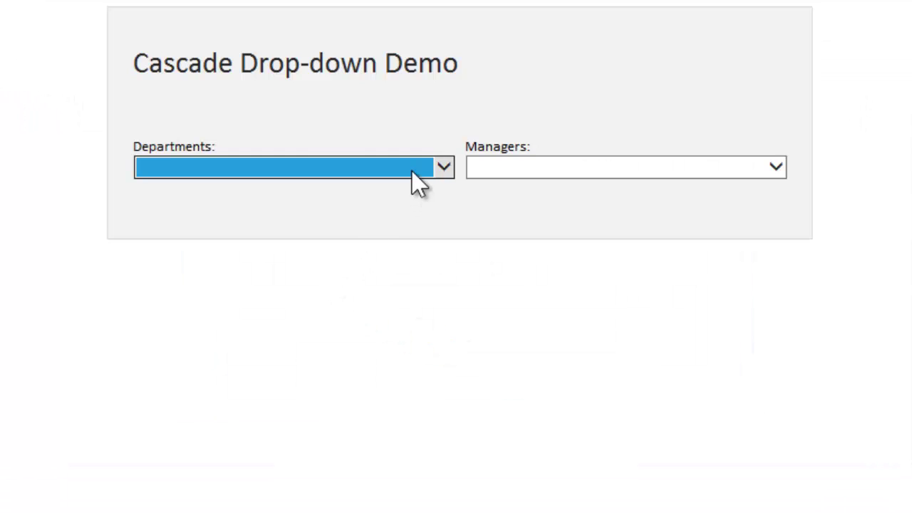
{"action": "left_click", "coordinate": [203, 170]}
{"action": "left_click", "coordinate": [193, 183]}
{"action": "left_click", "coordinate": [522, 165]}
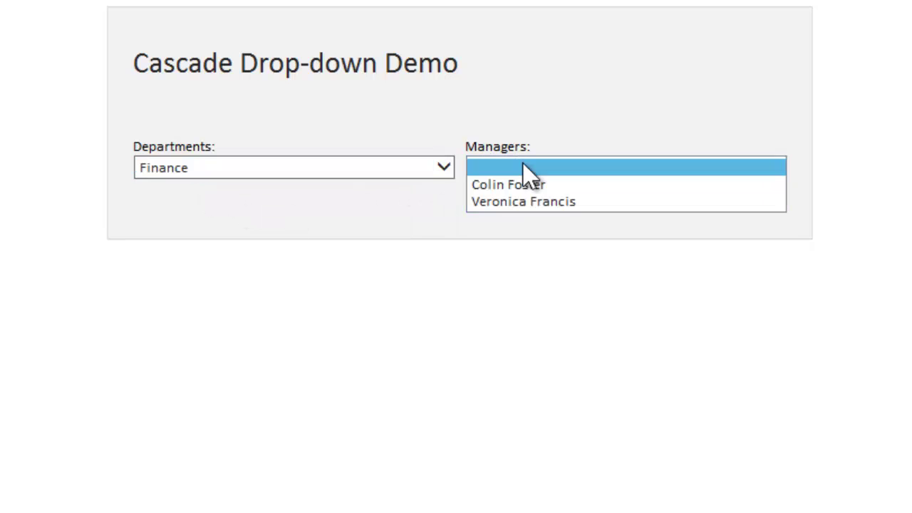
{"action": "left_click", "coordinate": [535, 184]}
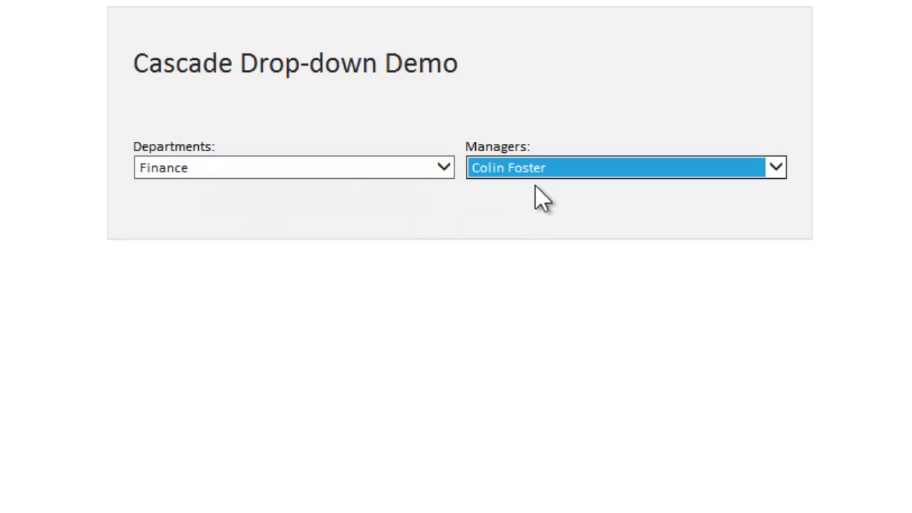
{"action": "left_click", "coordinate": [474, 280]}
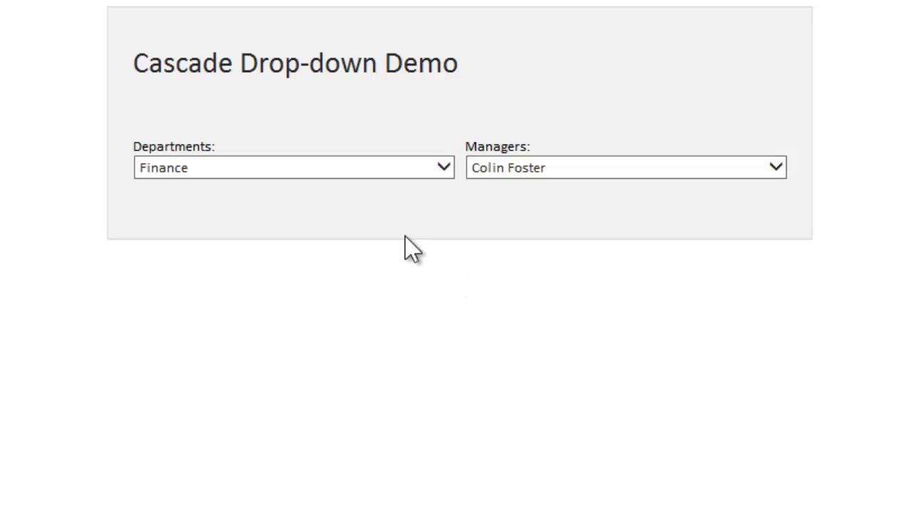
- Switch the department to Projects and pick its only manager, Instrcutor, from the cleared list
{"action": "left_click", "coordinate": [335, 168]}
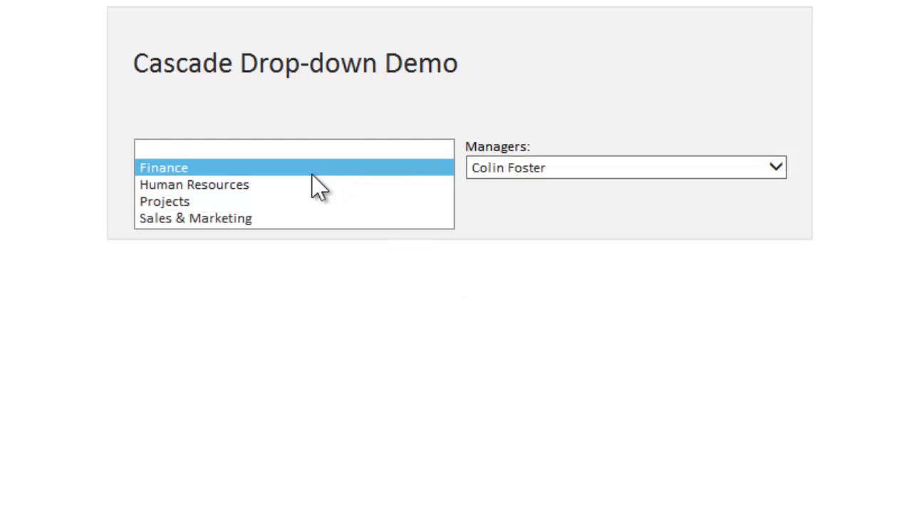
{"action": "left_click", "coordinate": [195, 198]}
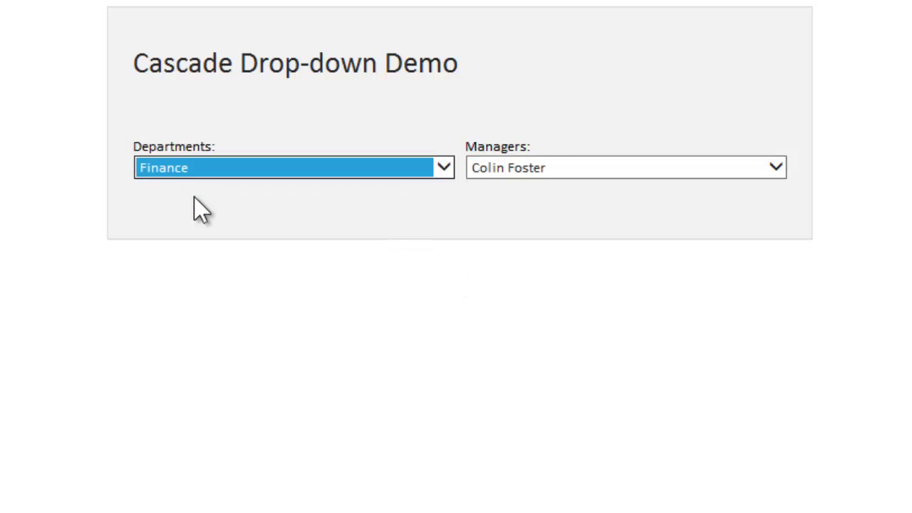
{"action": "left_click", "coordinate": [719, 170]}
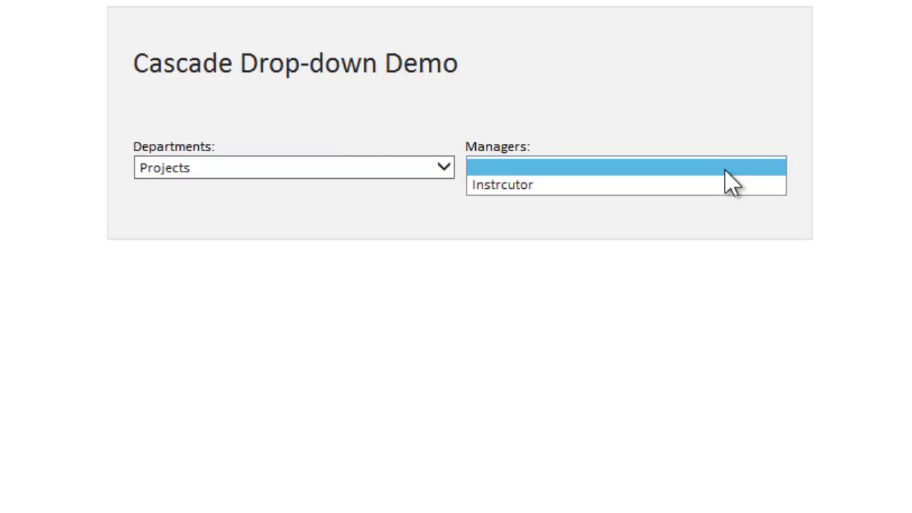
{"action": "left_click", "coordinate": [503, 184]}
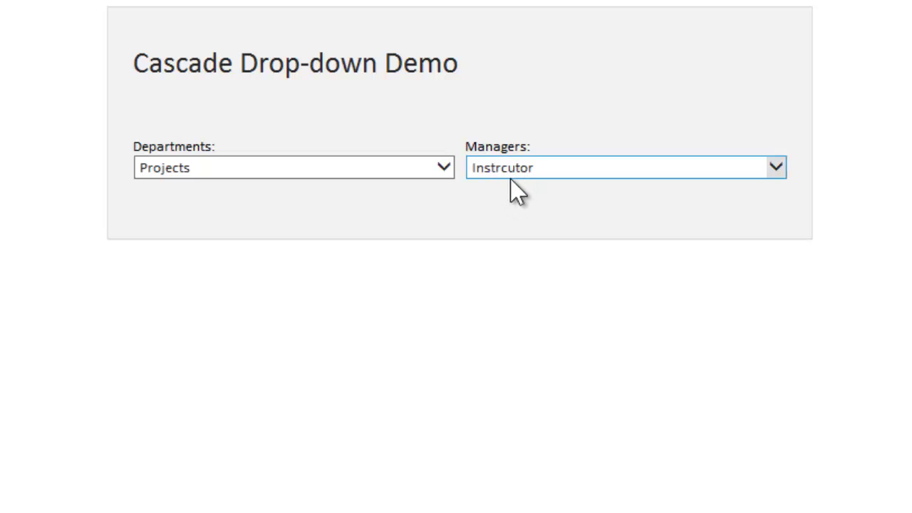